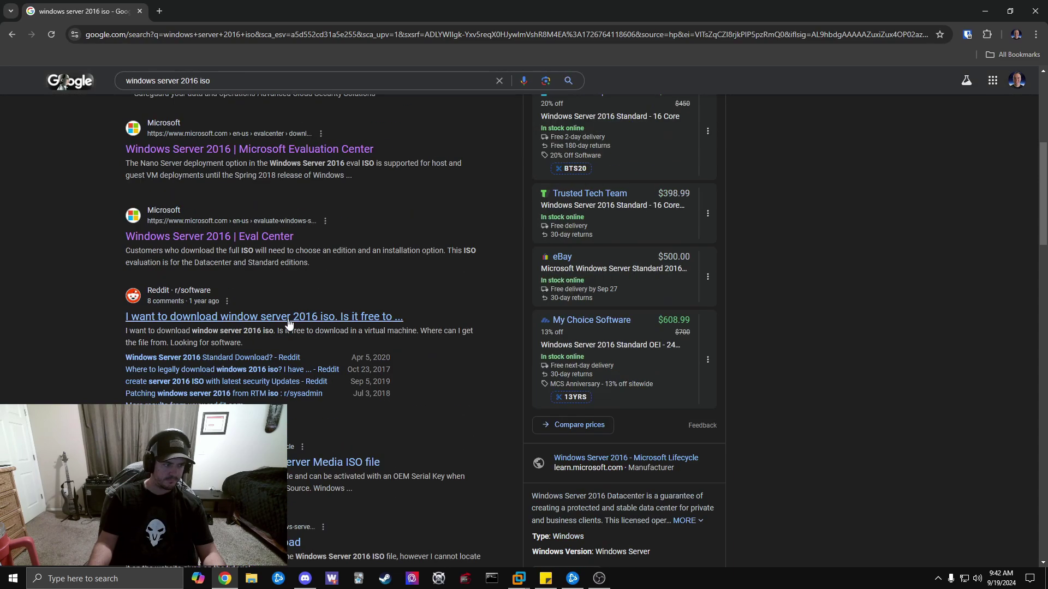
# Open the Windows Server 2016 Eval Center result and start the 'Download the ISO' sign-up.
pyautogui.click(267, 237)
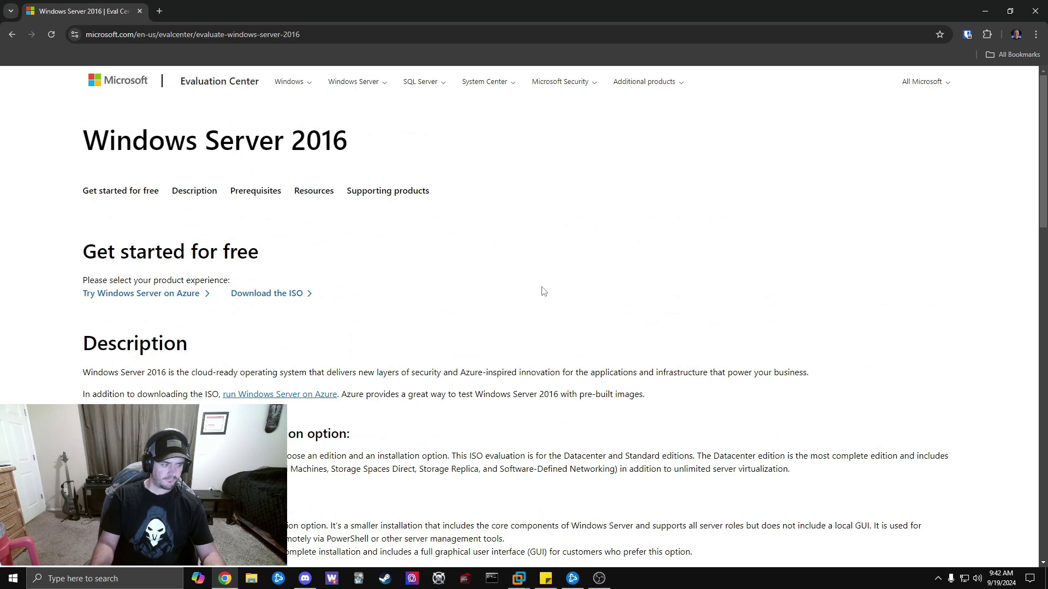
pyautogui.scroll(-3, 544, 291)
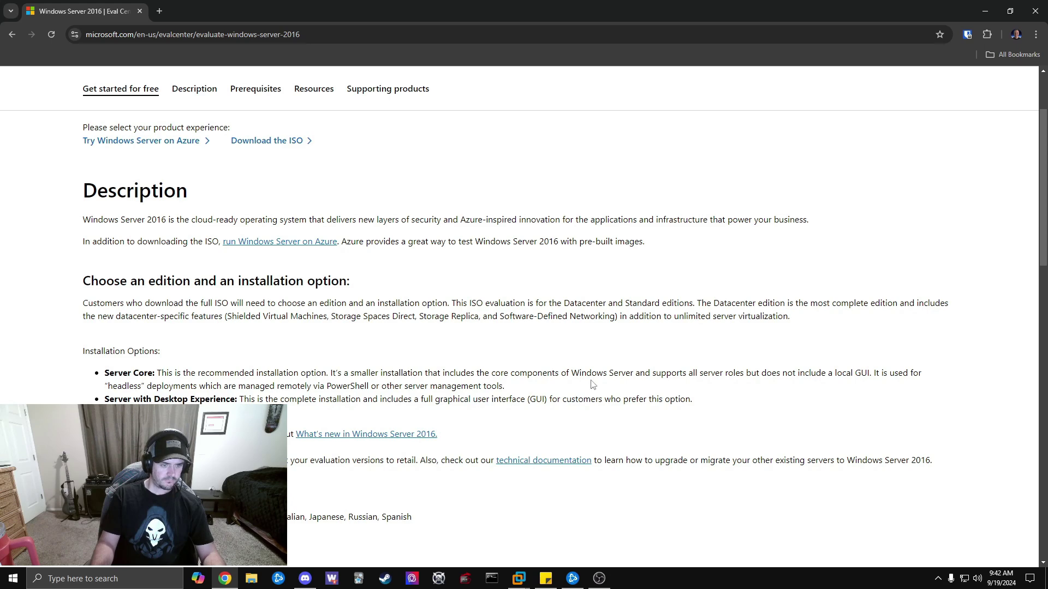
pyautogui.scroll(-1, 599, 376)
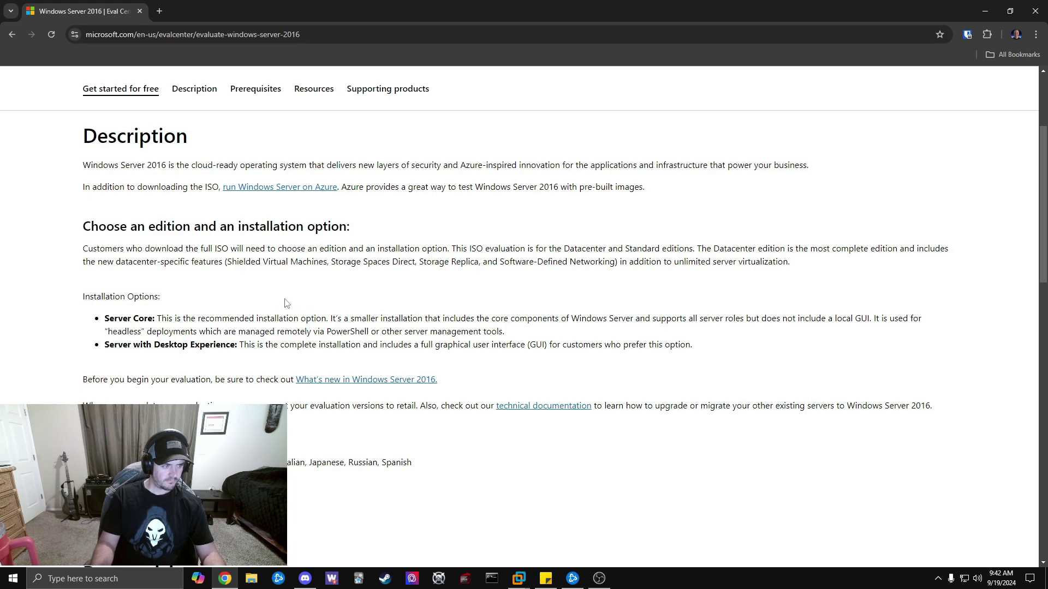
pyautogui.scroll(-1, 311, 295)
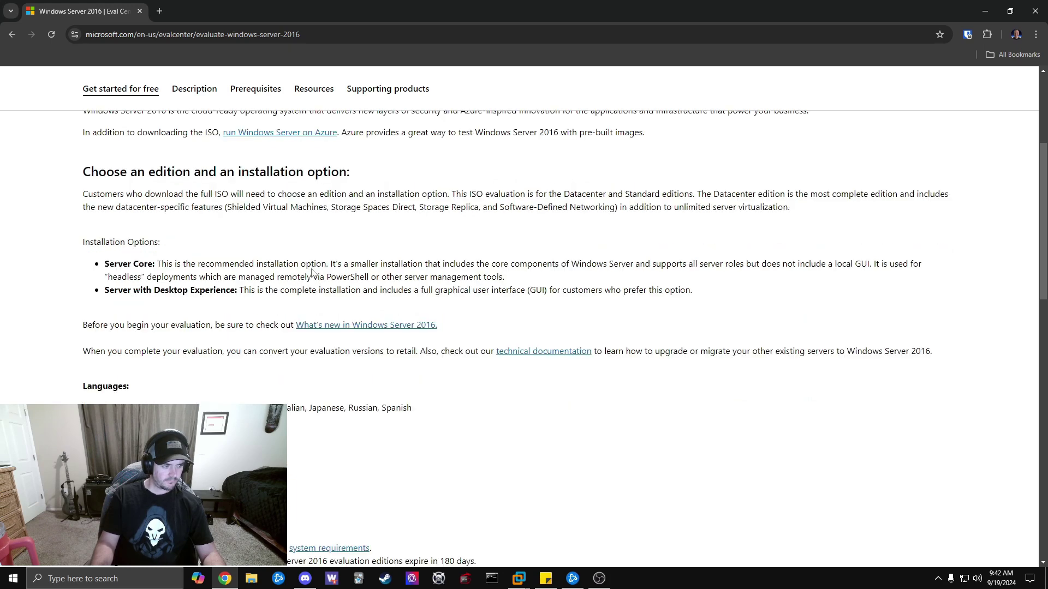
pyautogui.scroll(5, 326, 259)
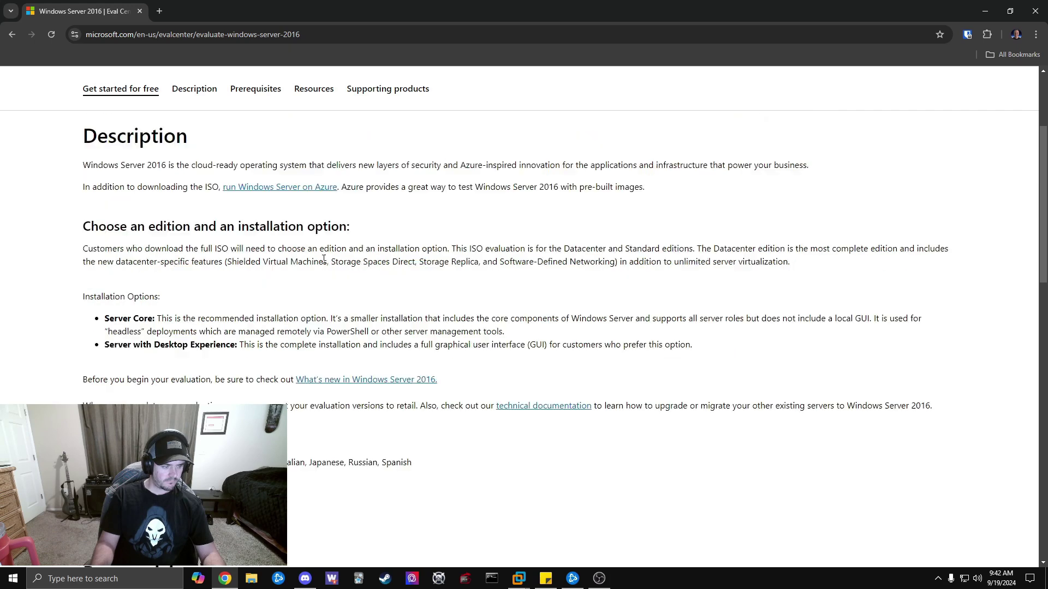
pyautogui.click(274, 294)
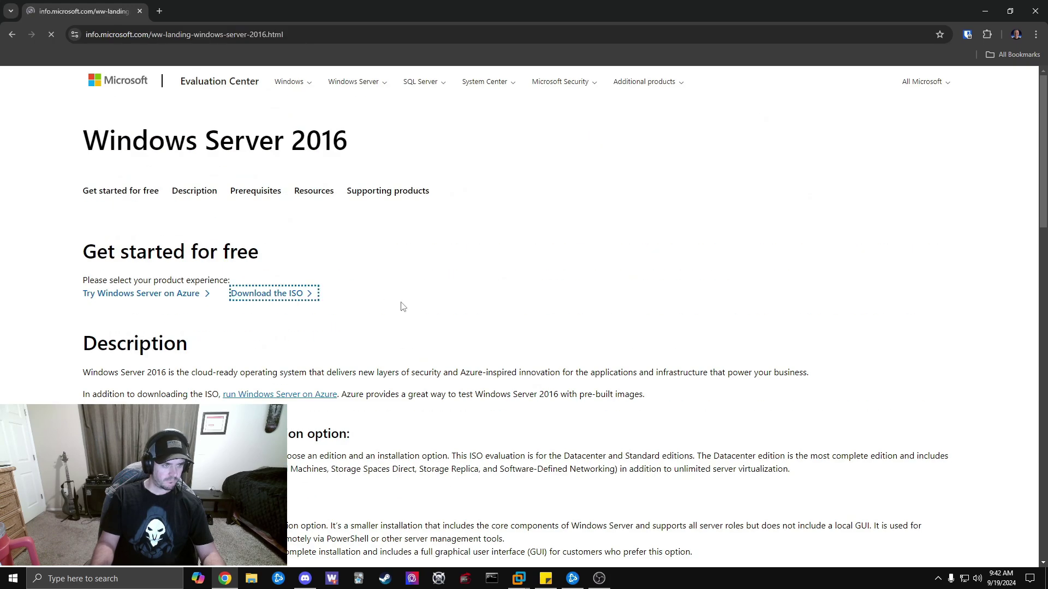
# Work through the trial registration form and choose the phone number's country code.
pyautogui.scroll(-3, 468, 304)
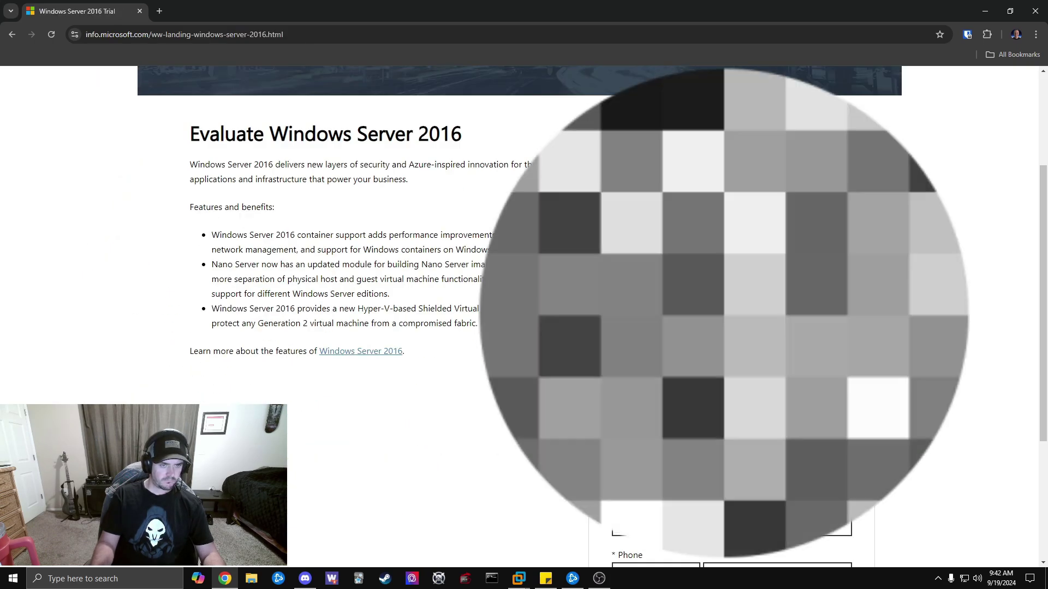
pyautogui.scroll(-1, 468, 304)
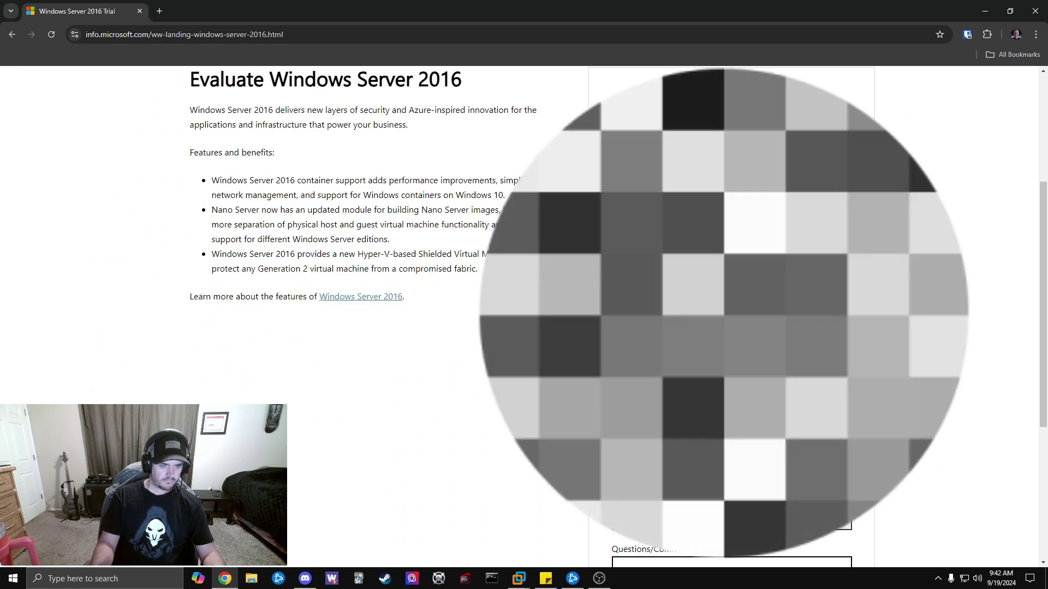
pyautogui.scroll(-2, 468, 304)
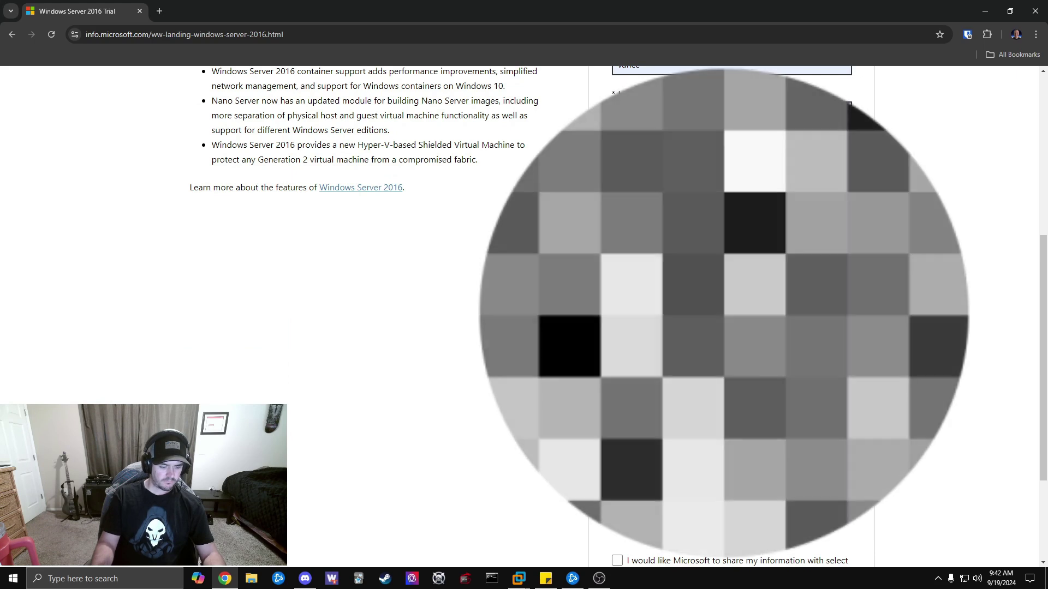
pyautogui.scroll(-2, 468, 303)
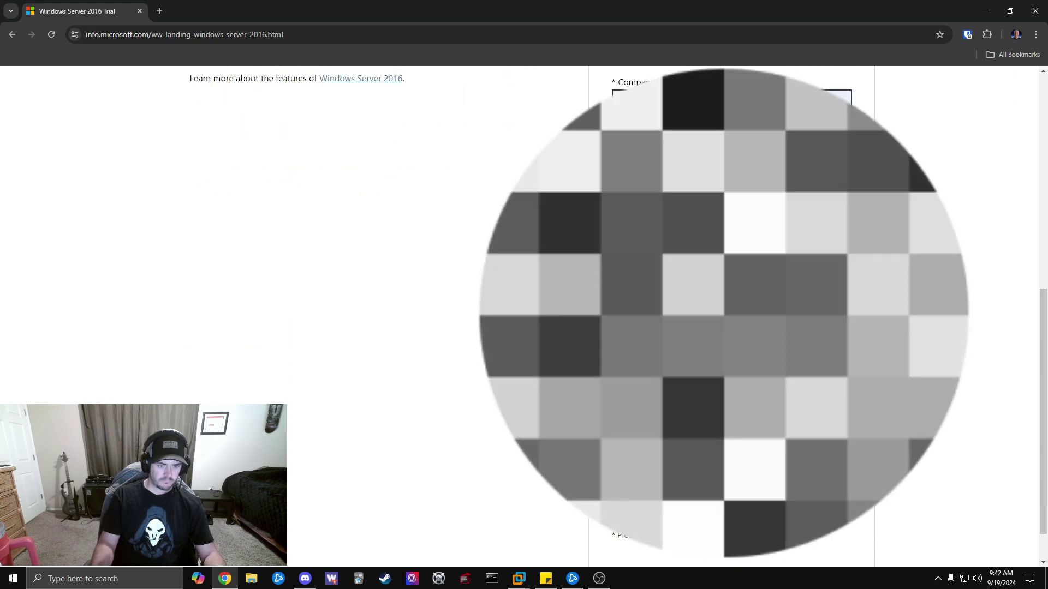
pyautogui.scroll(-2, 468, 303)
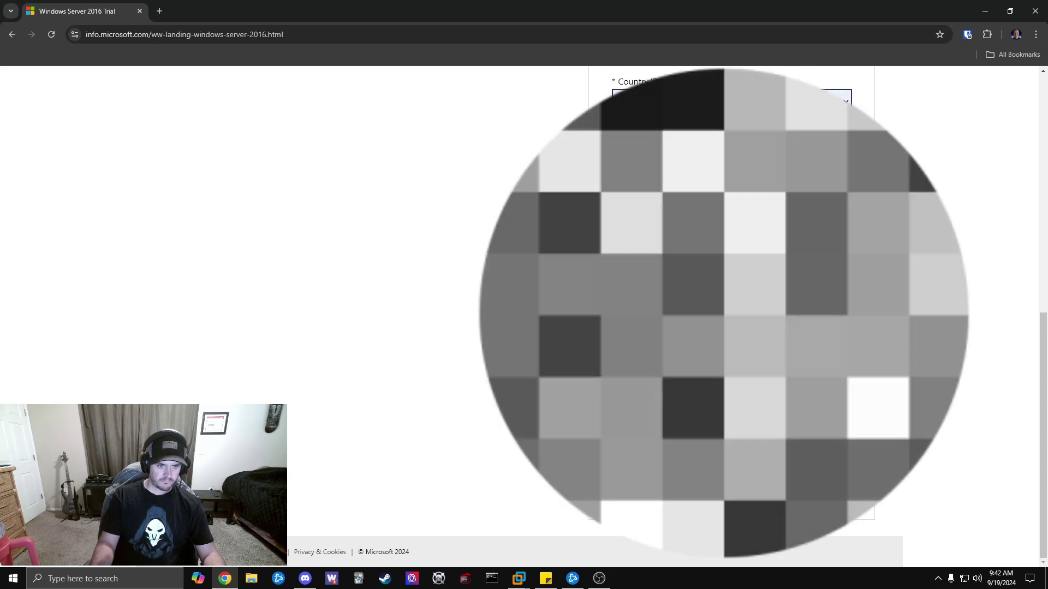
pyautogui.click(655, 241)
pyautogui.scroll(-20, 681, 404)
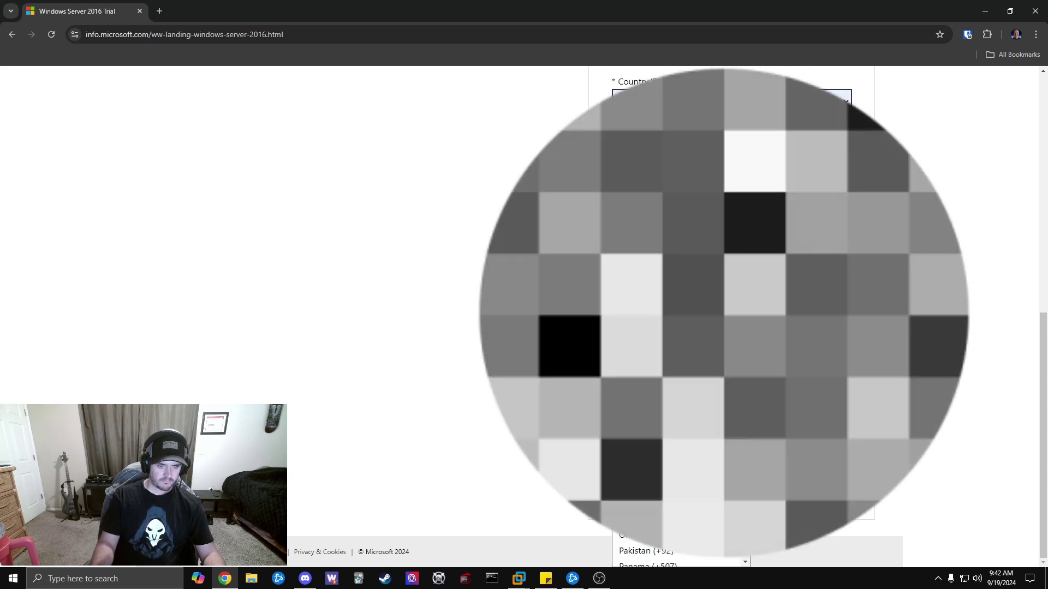
pyautogui.click(671, 404)
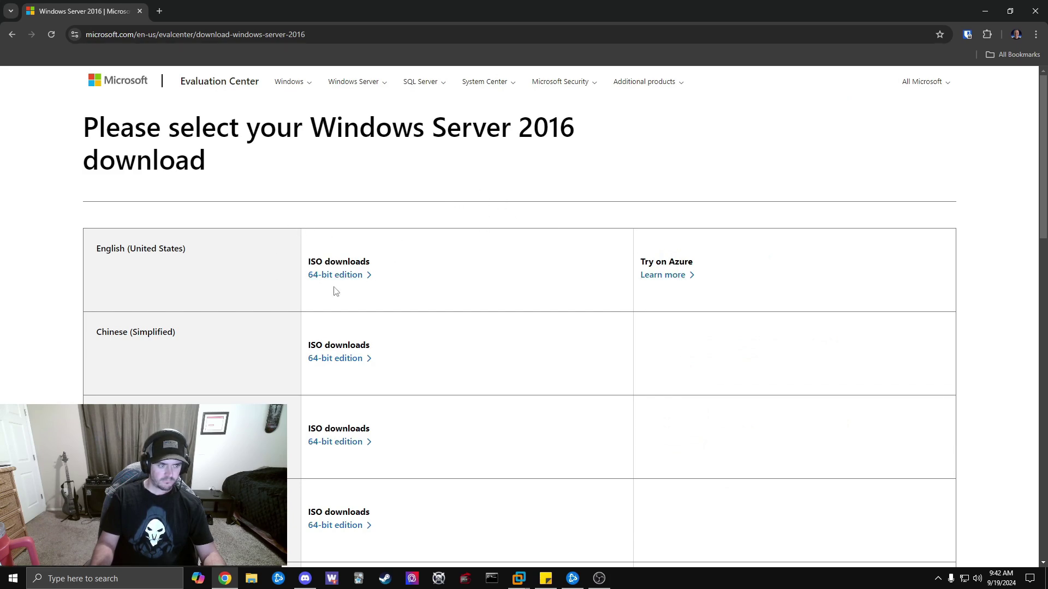
# Launch VMware Workstation and start a typical new VM from the Windows Server 2016 Datacenter ISO.
pyautogui.press('super+d')
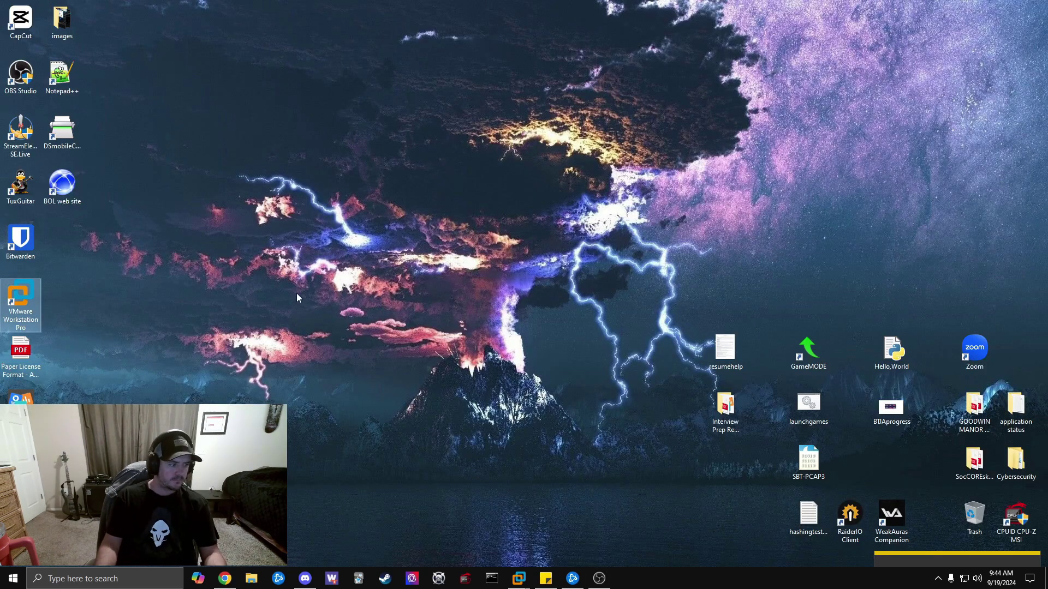
pyautogui.doubleClick(20, 296)
pyautogui.click(11, 22)
pyautogui.click(485, 140)
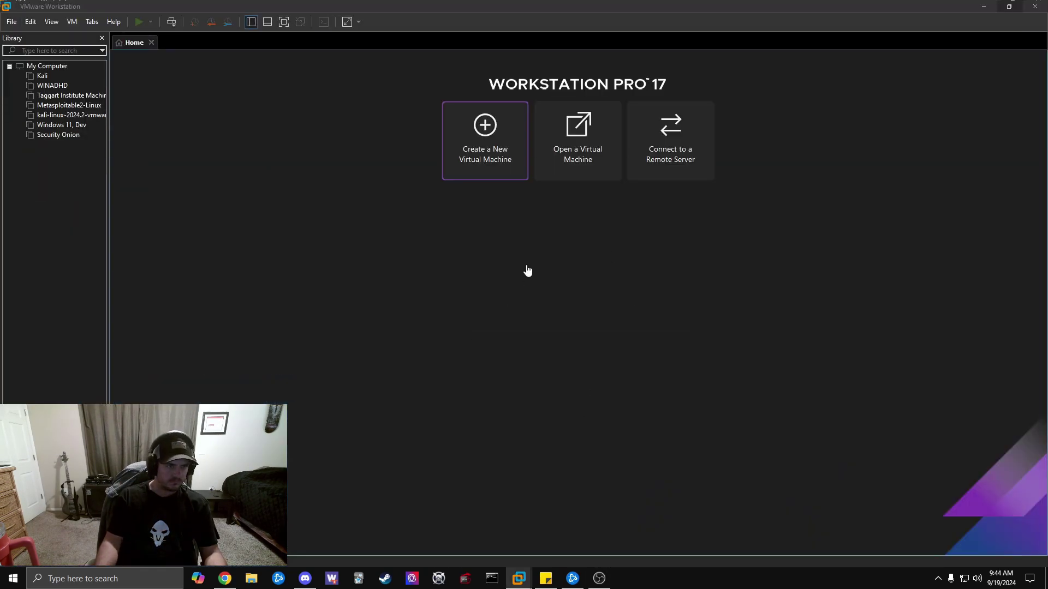
pyautogui.click(571, 390)
pyautogui.click(595, 300)
pyautogui.click(562, 275)
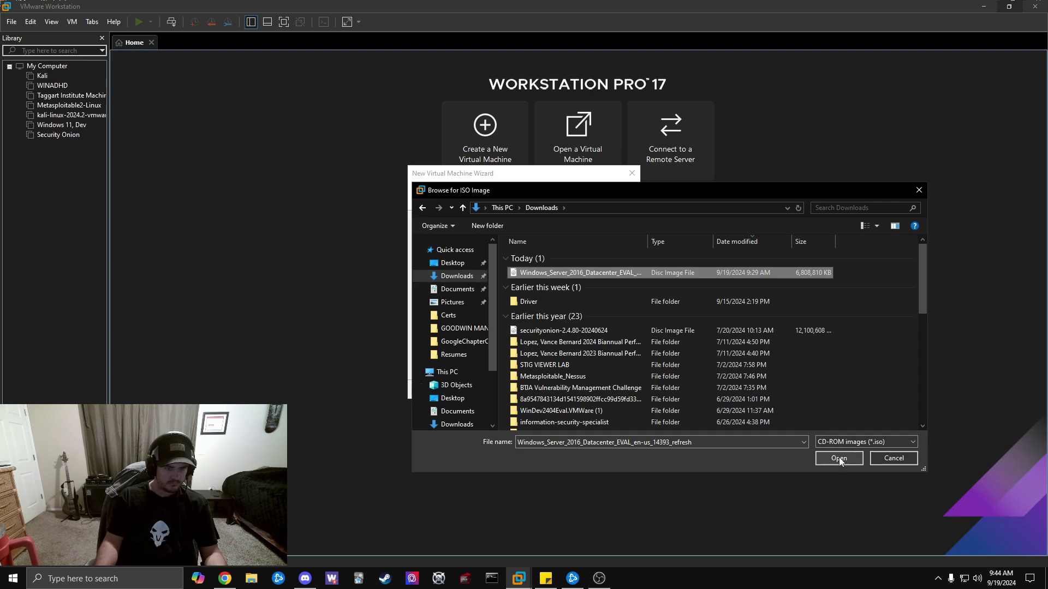
pyautogui.click(839, 460)
pyautogui.click(579, 388)
# Choose Windows Server 2016 Standard as the edition and dismiss the missing product key warning.
pyautogui.click(586, 263)
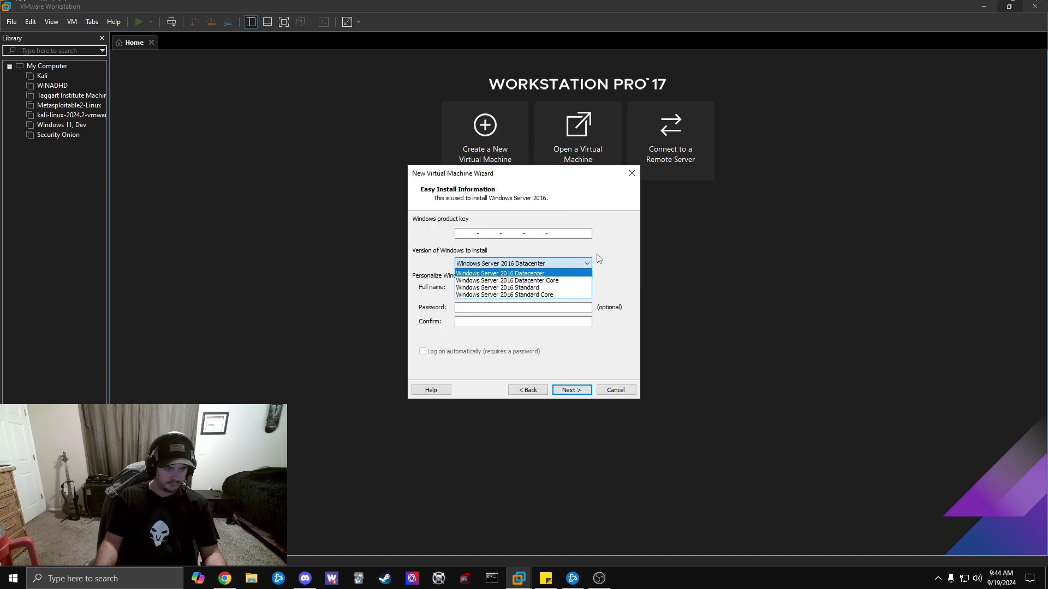
pyautogui.click(524, 287)
pyautogui.click(565, 390)
pyautogui.click(225, 578)
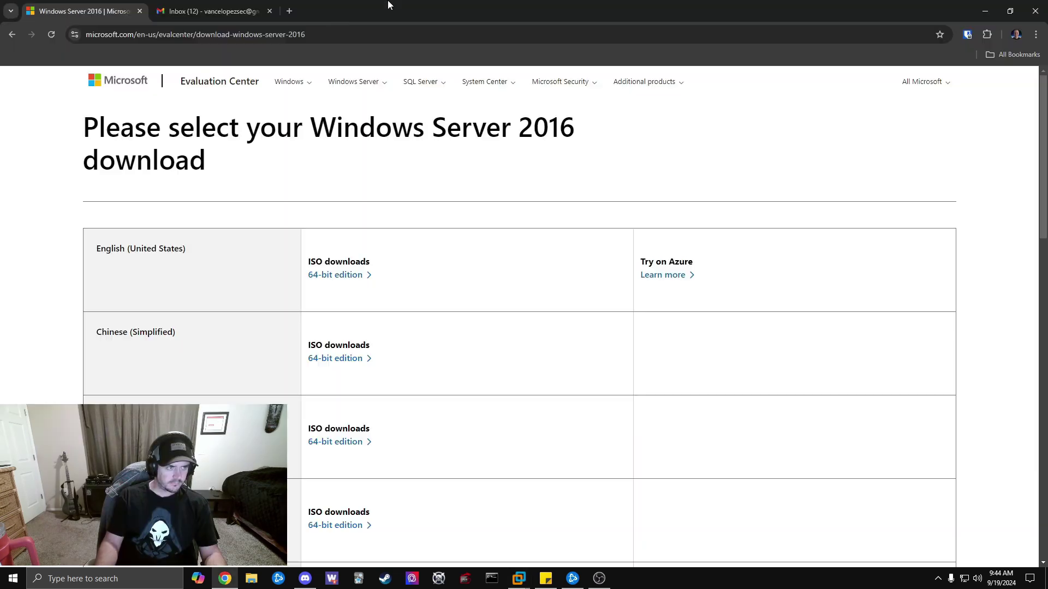
# Search Google in a new tab for 'key for 2016 windows iso' and check a result.
pyautogui.click(289, 11)
pyautogui.write('key for 2016 windows iso')
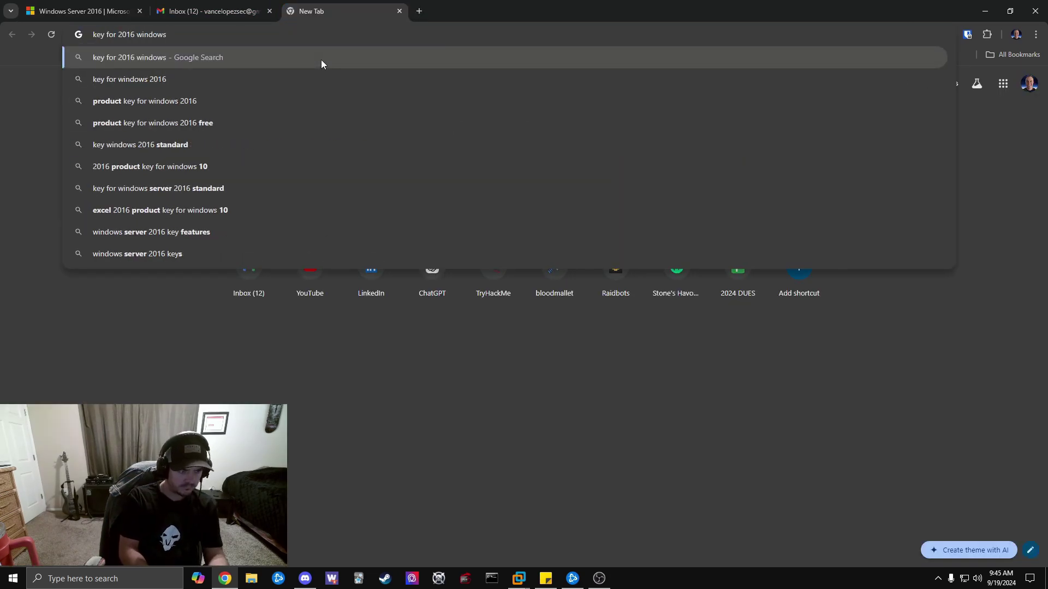
pyautogui.press('Return')
pyautogui.scroll(-2, 314, 342)
pyautogui.click(314, 342)
pyautogui.hotkey('alt', 'Left')
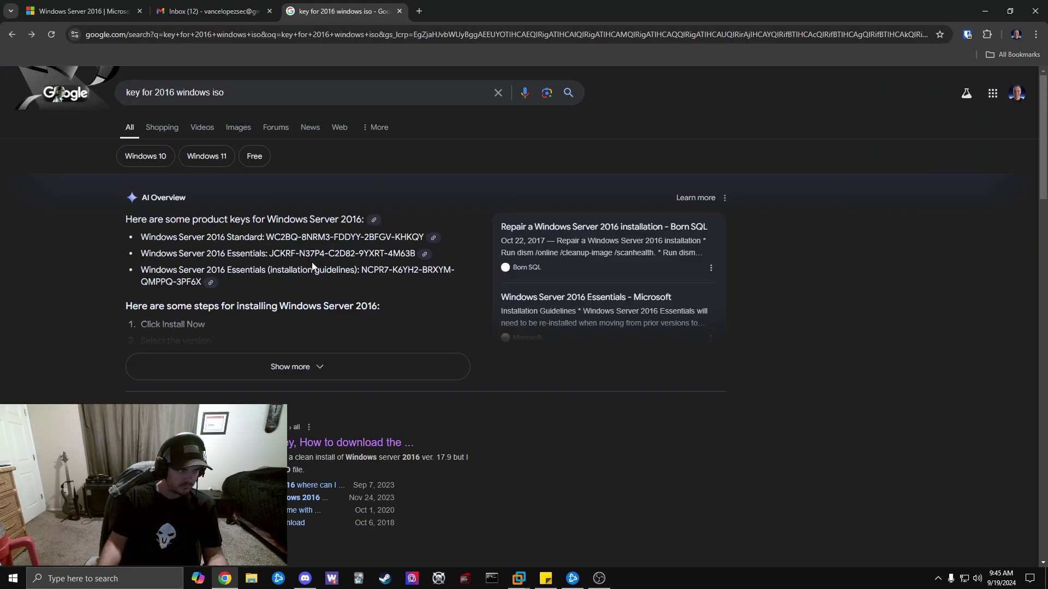
pyautogui.scroll(1, 287, 278)
# Refine the search with 'server', copy a Windows Server 2016 key and paste it into the VM wizard.
pyautogui.click(210, 92)
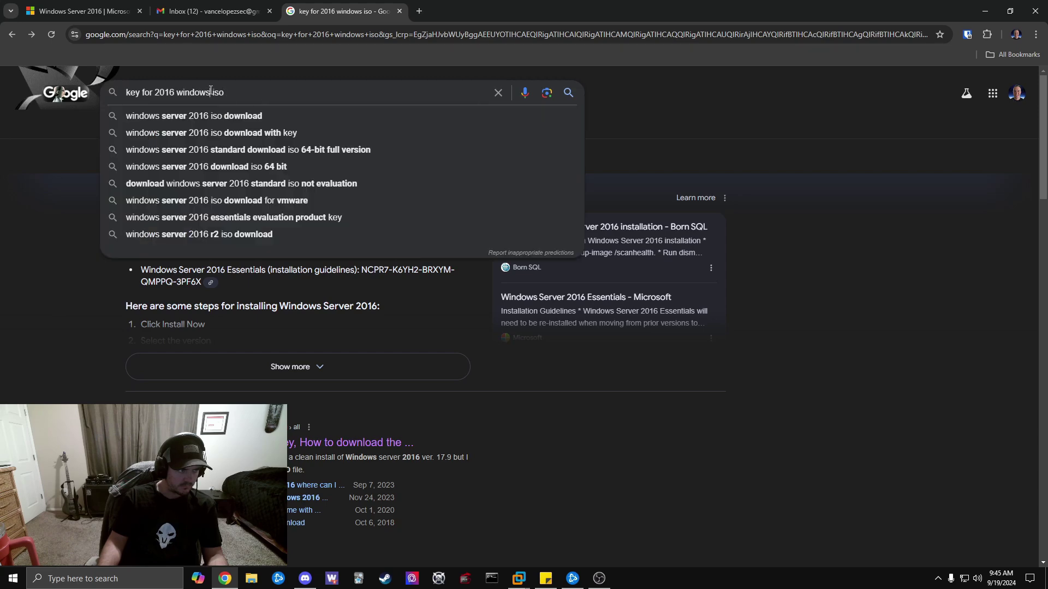
pyautogui.write('server')
pyautogui.press('Return')
pyautogui.moveTo(275, 270); pyautogui.dragTo(424, 269)
pyautogui.hotkey('ctrl', 'c')
pyautogui.hotkey('alt', 'Tab')
pyautogui.hotkey('ctrl', 'v')
# Name the VM 'Windows Server 2016 Lab' and keep the 60 GB split disk.
pyautogui.click(572, 390)
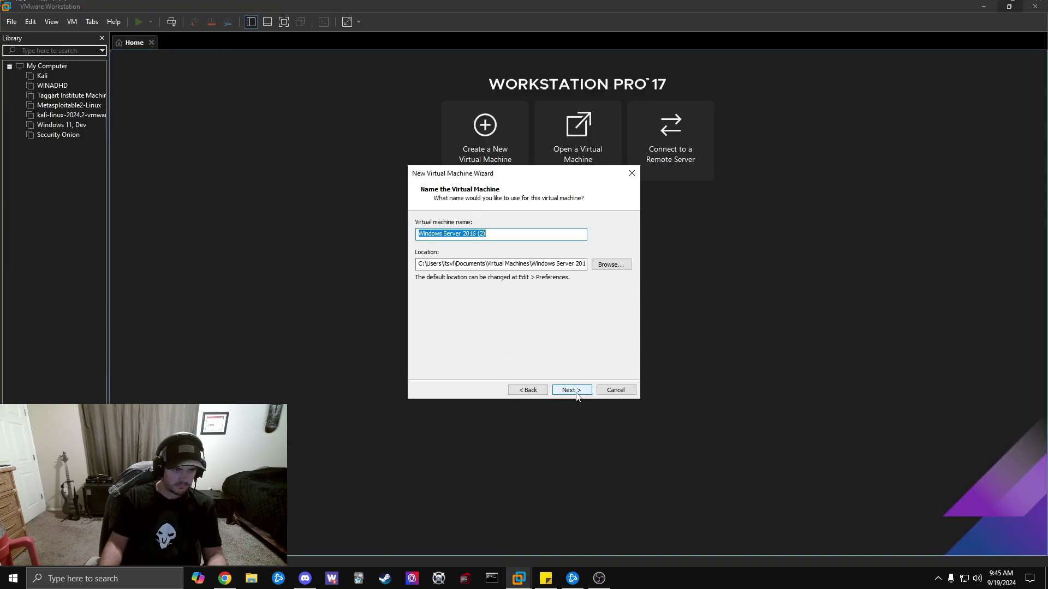
pyautogui.doubleClick(480, 234)
pyautogui.write('Lab')
pyautogui.press('Return')
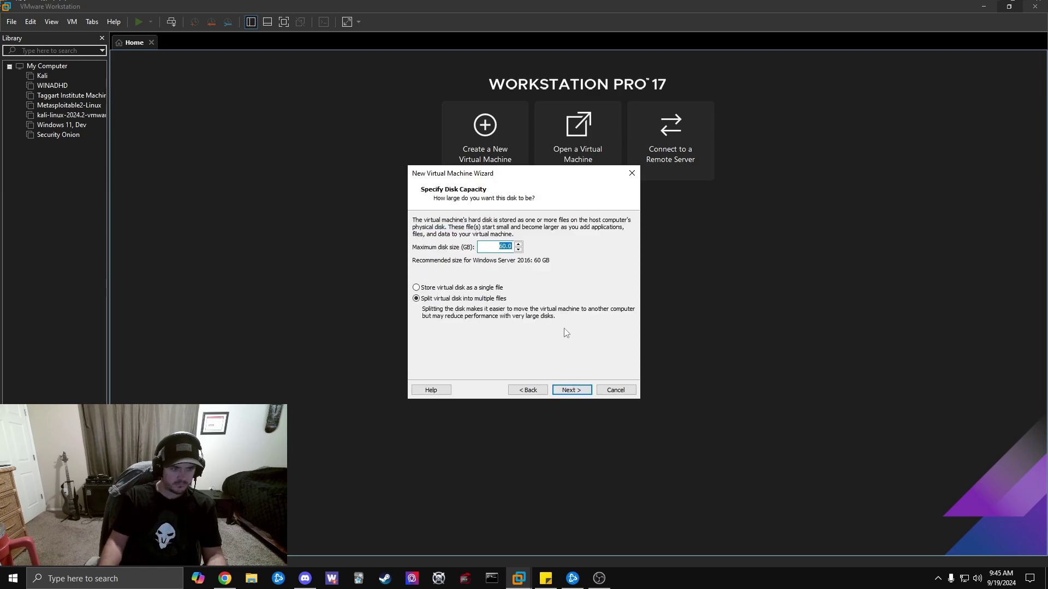
pyautogui.click(571, 390)
# Customize hardware to 8 GB memory and 2 cores per processor, then create and power on the VM.
pyautogui.click(455, 328)
pyautogui.moveTo(540, 228); pyautogui.dragTo(540, 210)
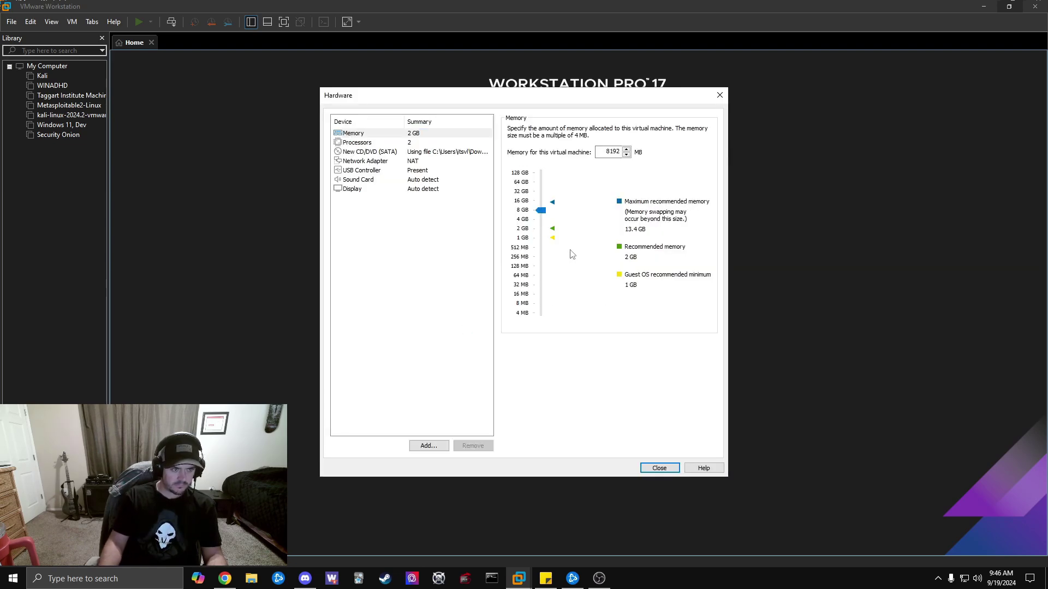
pyautogui.click(393, 143)
pyautogui.click(634, 144)
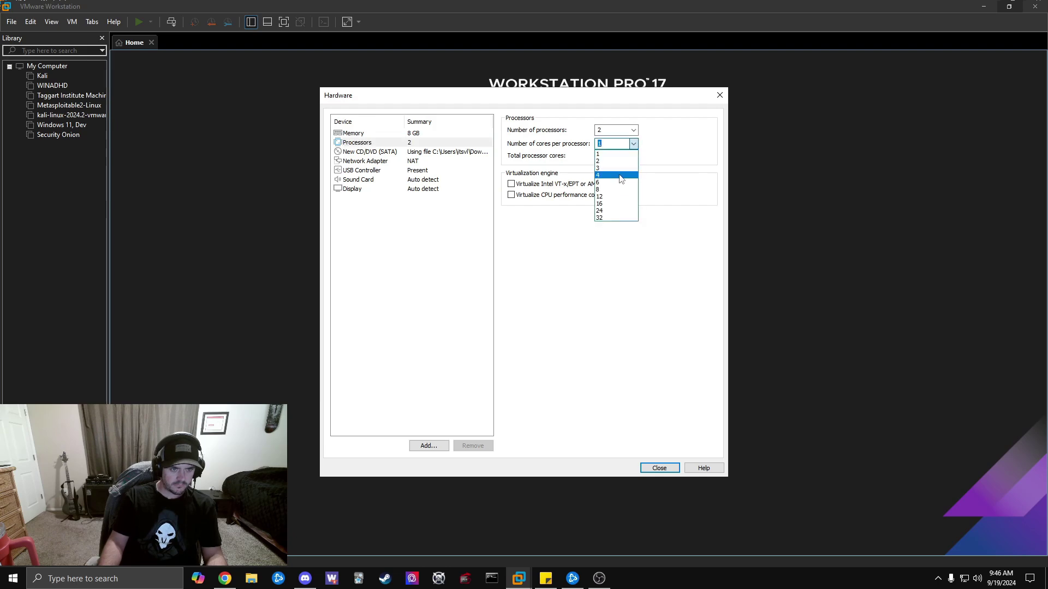
pyautogui.click(614, 173)
pyautogui.click(632, 144)
pyautogui.click(611, 162)
pyautogui.hotkey('shift', 'Tab')
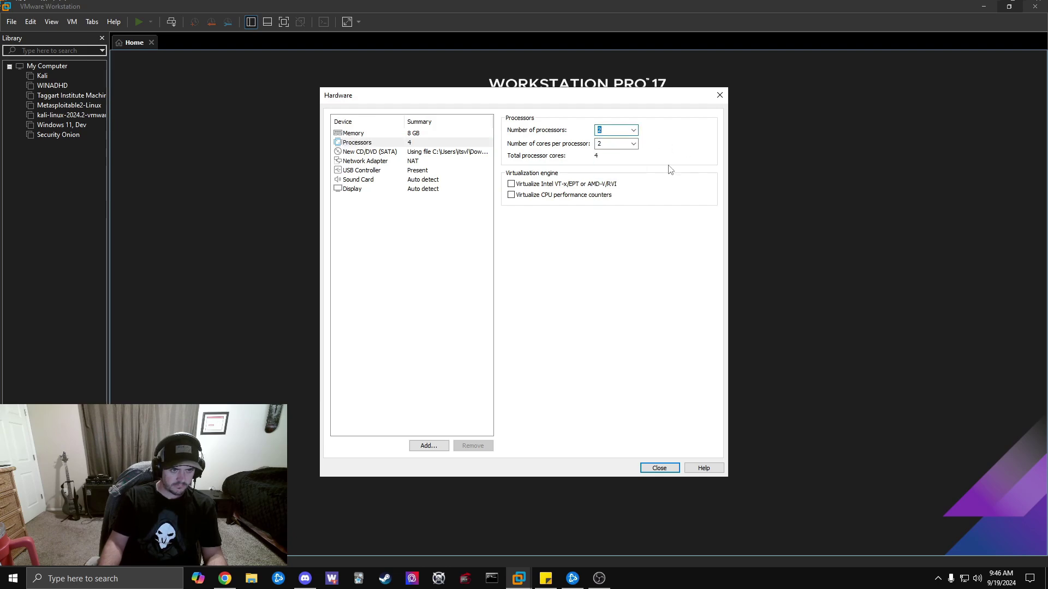
pyautogui.click(659, 469)
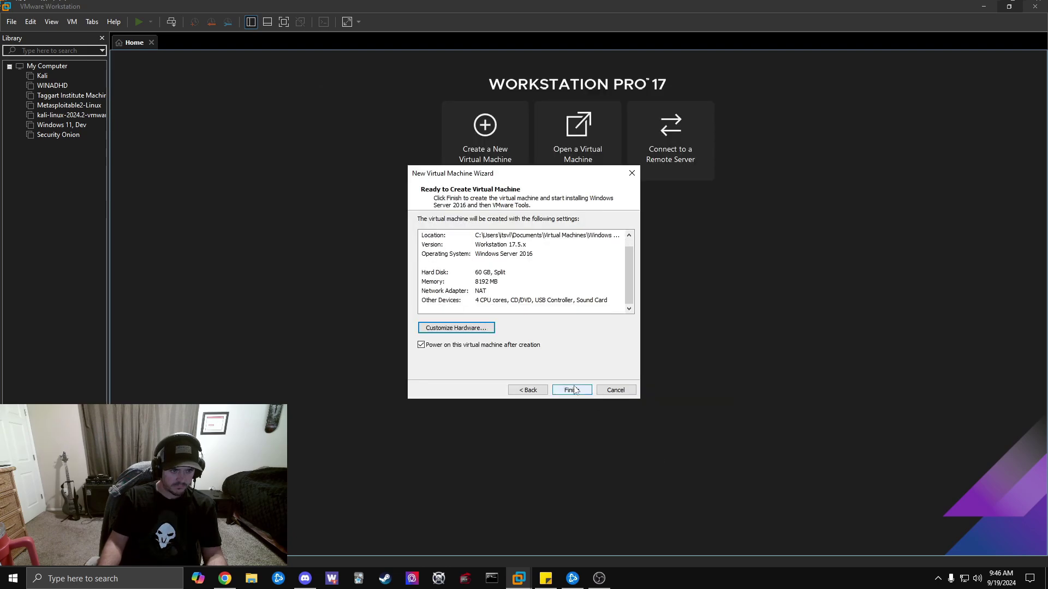
pyautogui.click(571, 391)
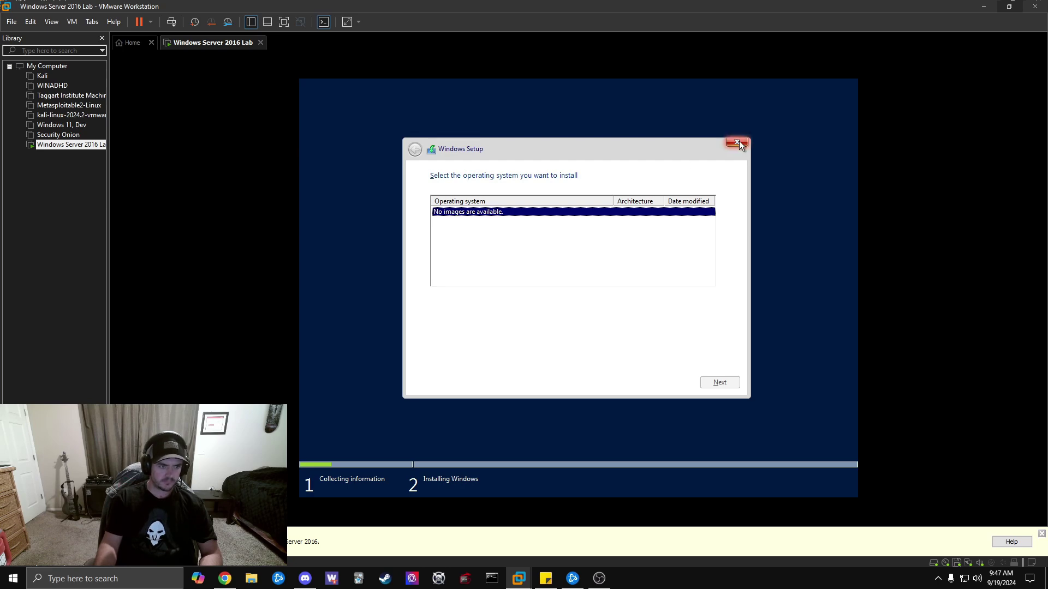
# Switch to Chrome and clear the misspelled search query.
pyautogui.click(225, 578)
pyautogui.hotkey('ctrl', 'a')
# Search 'no operating systems are popping up when installing windows server 2016' and open the Microsoft Learn answer.
pyautogui.write('no operating systems are popping up when installing windows server 2016')
pyautogui.press('Return')
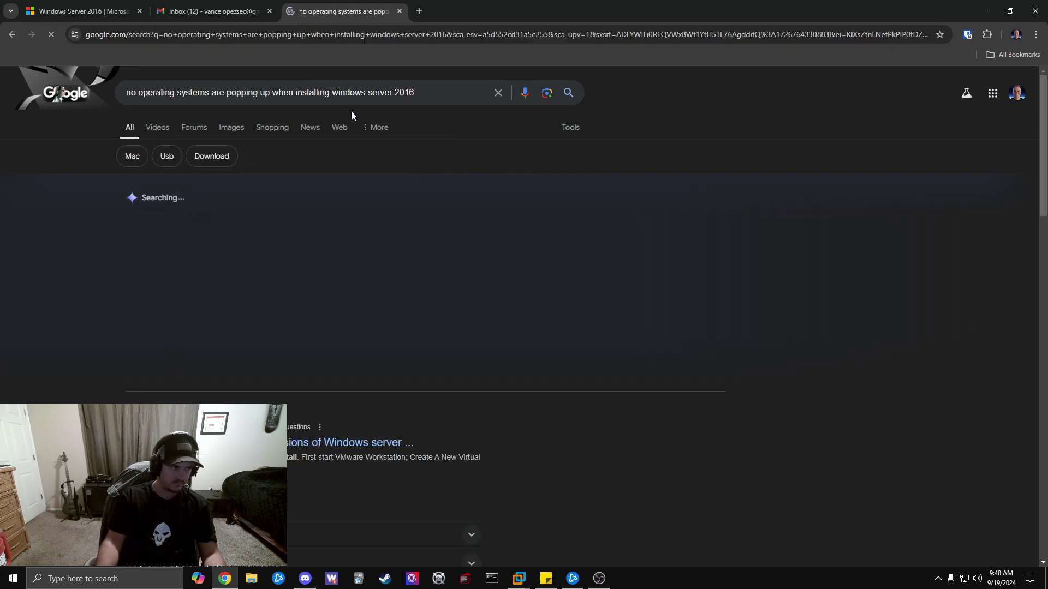
pyautogui.scroll(-1, 335, 273)
pyautogui.click(341, 313)
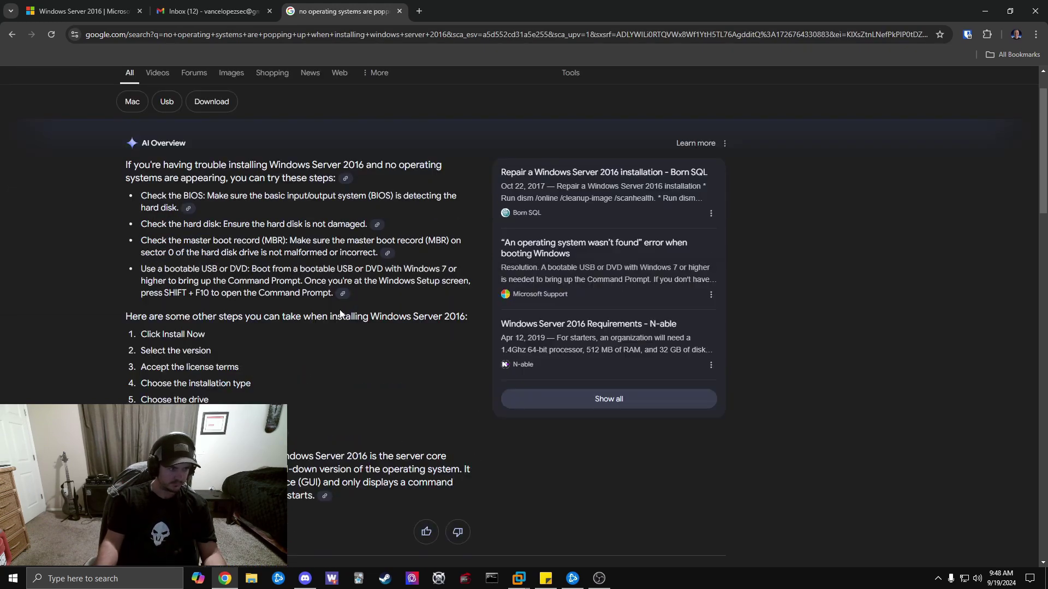
pyautogui.scroll(-4, 352, 299)
pyautogui.click(246, 389)
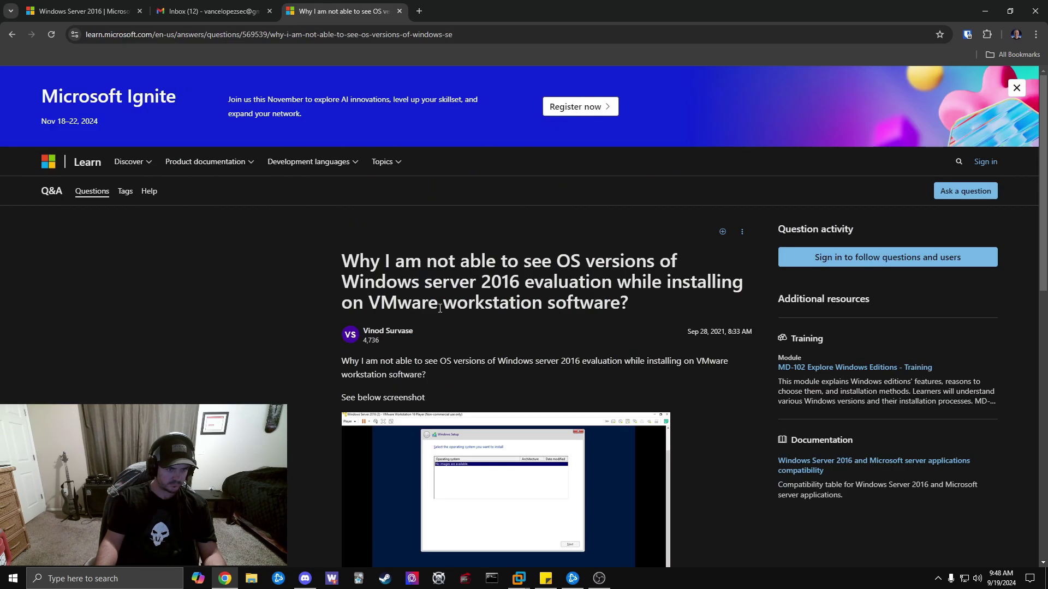
pyautogui.scroll(-7, 562, 269)
pyautogui.scroll(-2, 564, 269)
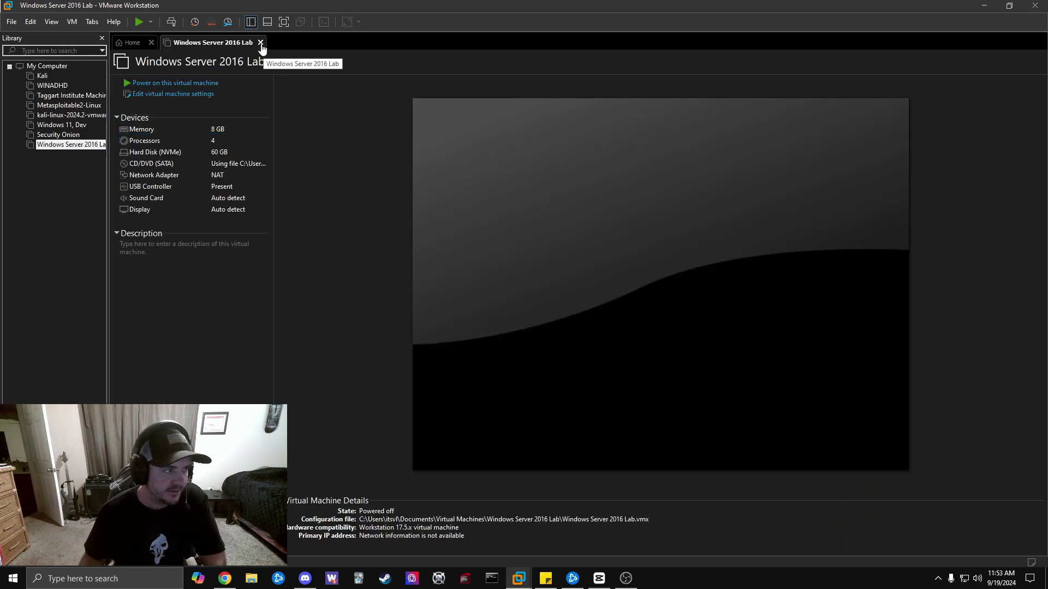
# Close the old Lab VM and start a typical new Windows Server 2016 VM with the OS installed later.
pyautogui.click(261, 43)
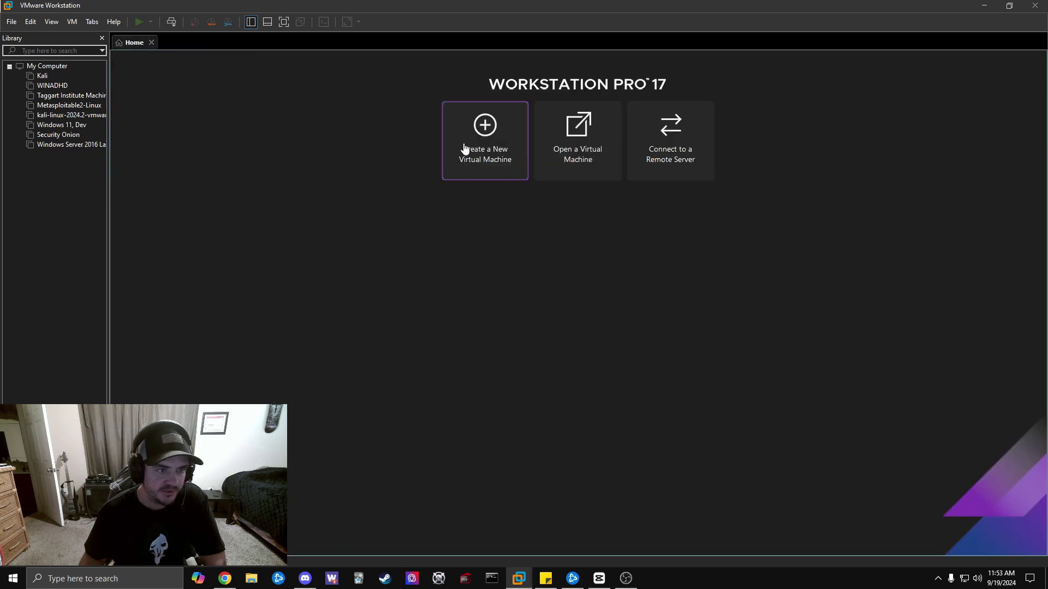
pyautogui.click(501, 166)
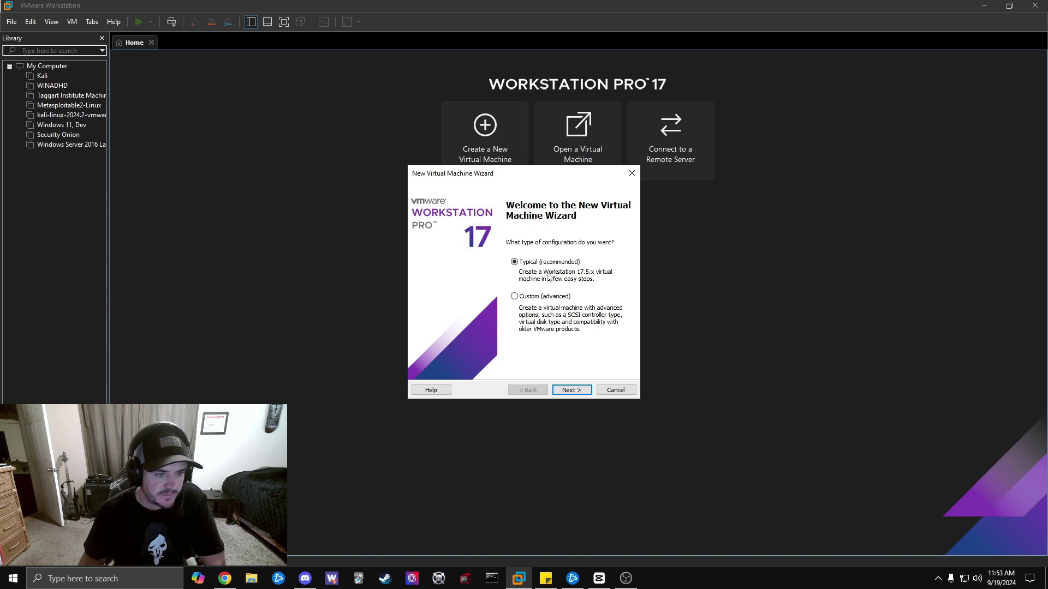
pyautogui.click(570, 389)
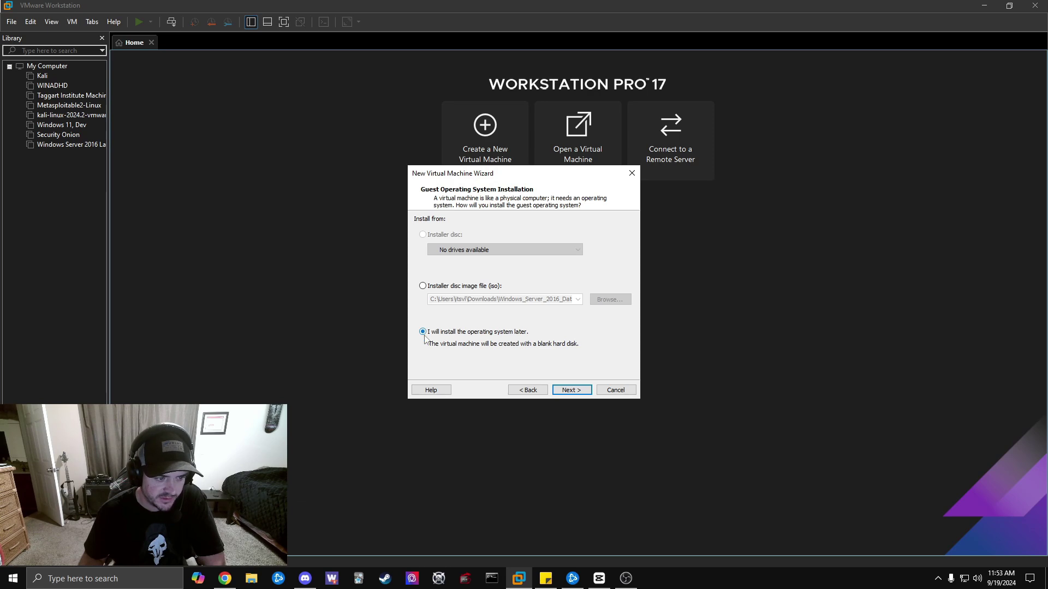
pyautogui.click(569, 390)
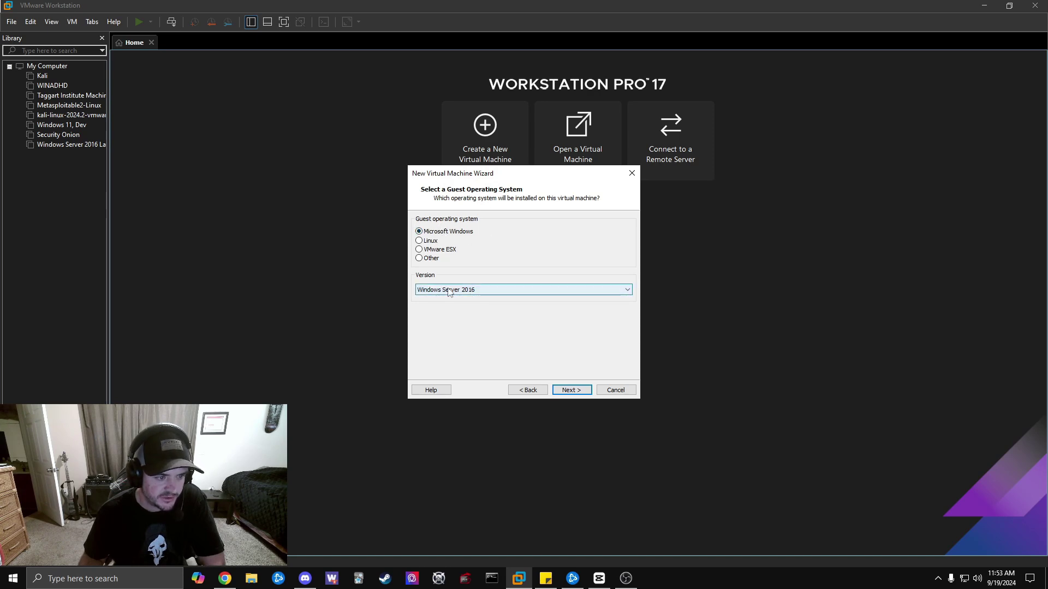
pyautogui.click(573, 391)
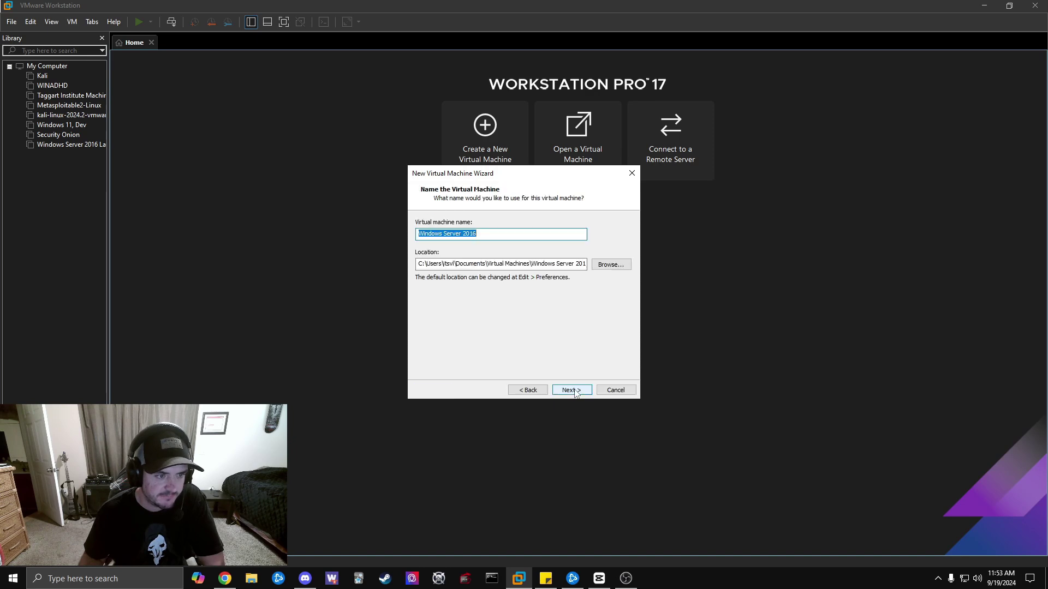
# Replace the default VM name with '2016 TEST' and continue.
pyautogui.moveTo(489, 233); pyautogui.dragTo(461, 239)
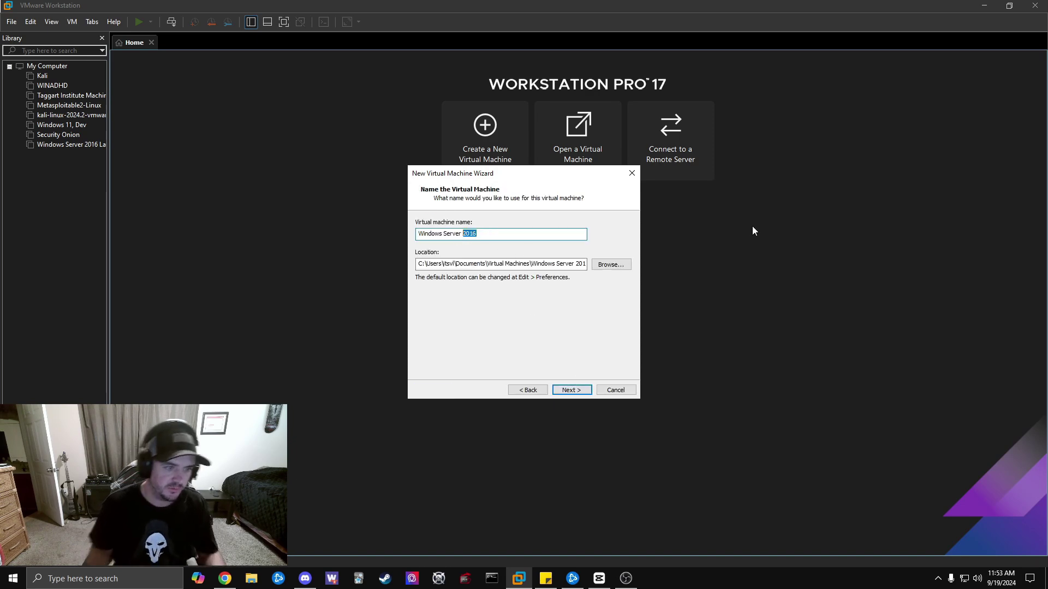
pyautogui.press('BackSpace')
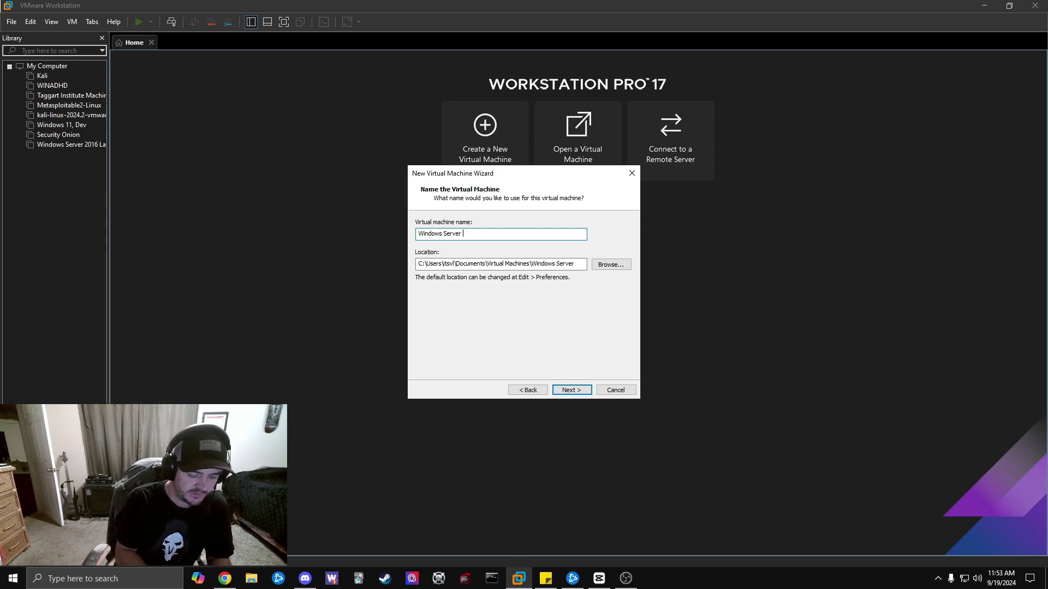
pyautogui.press('BackSpace')
pyautogui.press('BackSpace')
pyautogui.press('BackSpace')
pyautogui.press('BackSpace')
pyautogui.press('BackSpace')
pyautogui.press('BackSpace')
pyautogui.press('BackSpace')
pyautogui.press('BackSpace')
pyautogui.press('BackSpace')
pyautogui.press('BackSpace')
pyautogui.press('BackSpace')
pyautogui.press('BackSpace')
pyautogui.press('BackSpace')
pyautogui.press('BackSpace')
pyautogui.press('BackSpace')
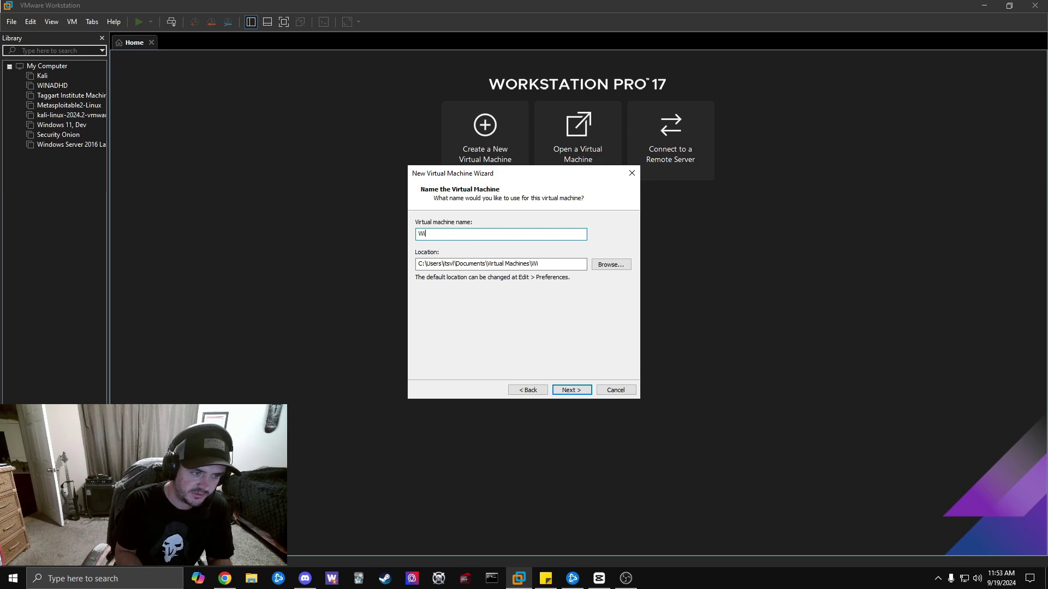
pyautogui.write('2016 TEST')
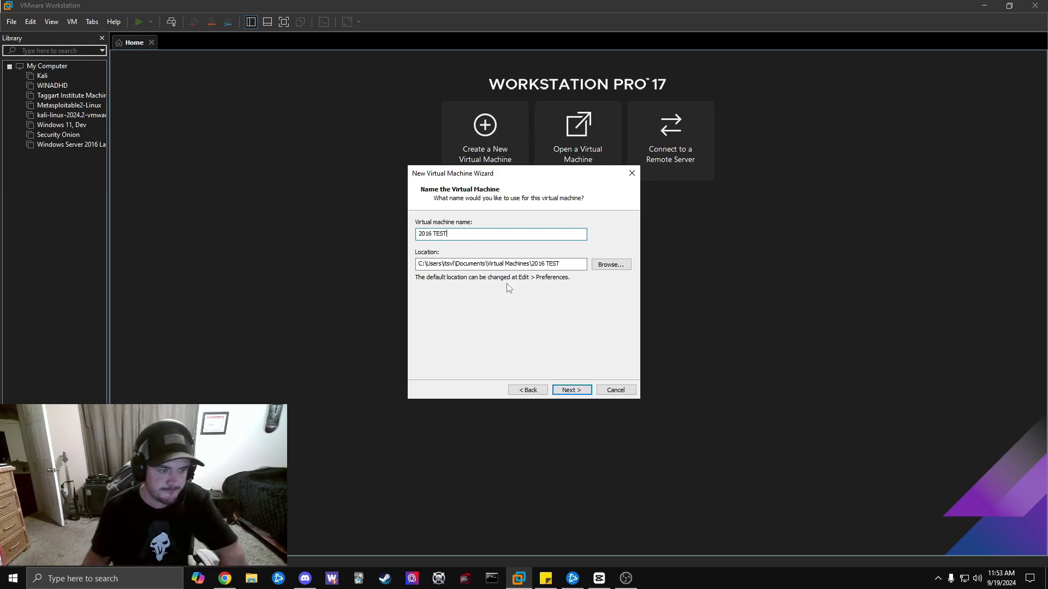
pyautogui.click(583, 393)
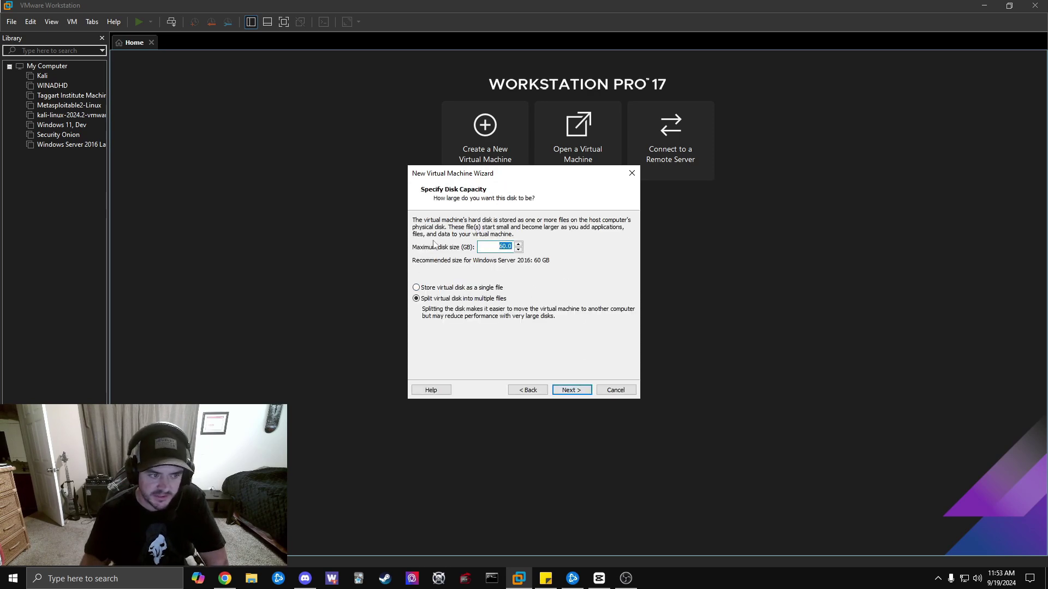
# Accept the 60 GB disk split into multiple files and continue to the Ready to Create summary.
pyautogui.click(572, 390)
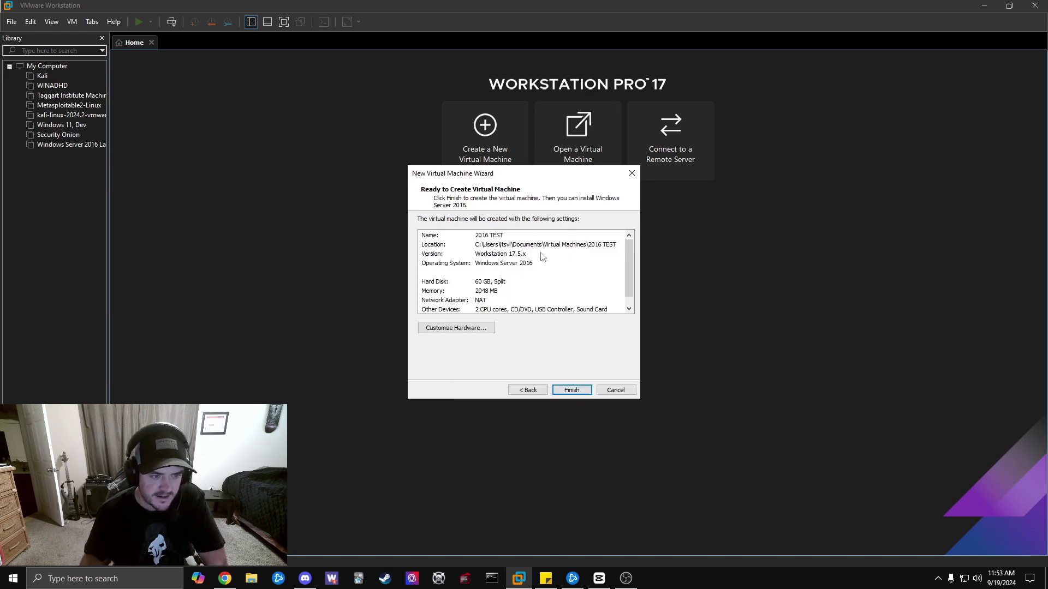
# Customize the VM hardware to 8 GB memory and 2 cores per processor for 4 cores total.
pyautogui.click(474, 329)
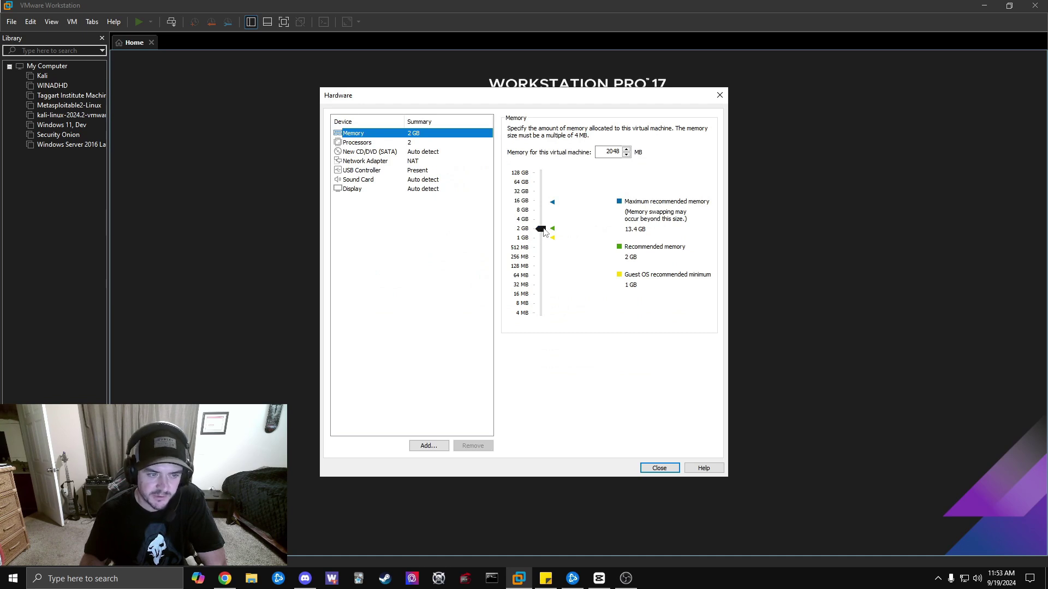
pyautogui.moveTo(544, 229); pyautogui.dragTo(540, 210)
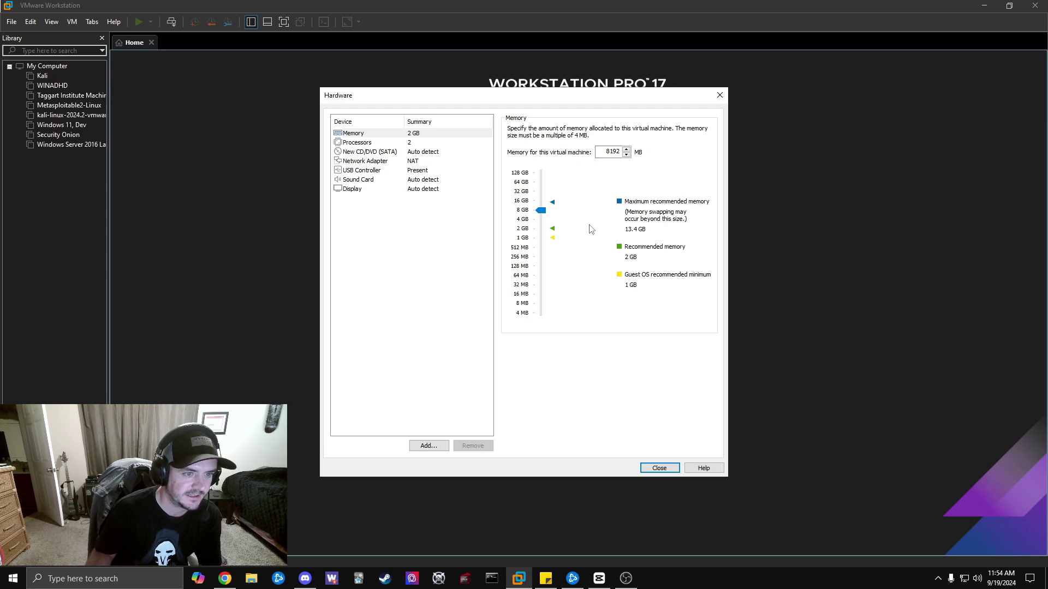
pyautogui.click(380, 145)
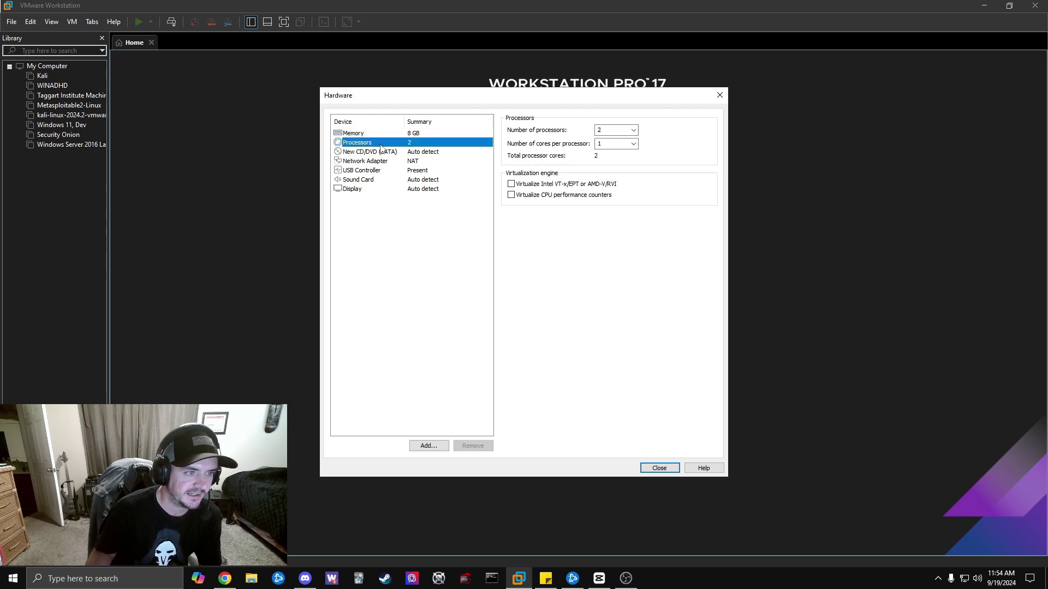
pyautogui.click(616, 144)
pyautogui.click(611, 160)
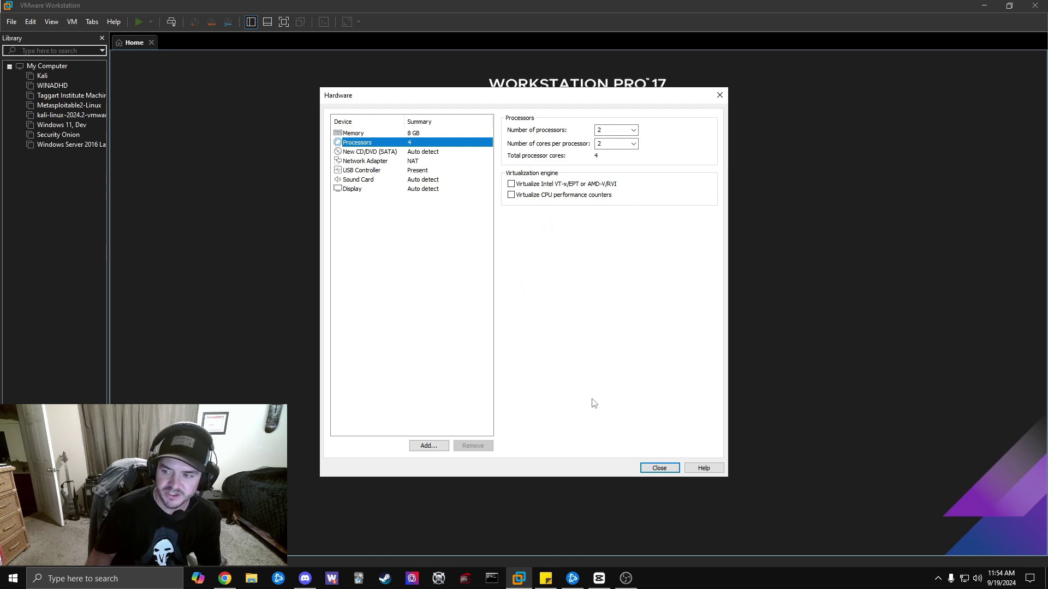
pyautogui.click(654, 470)
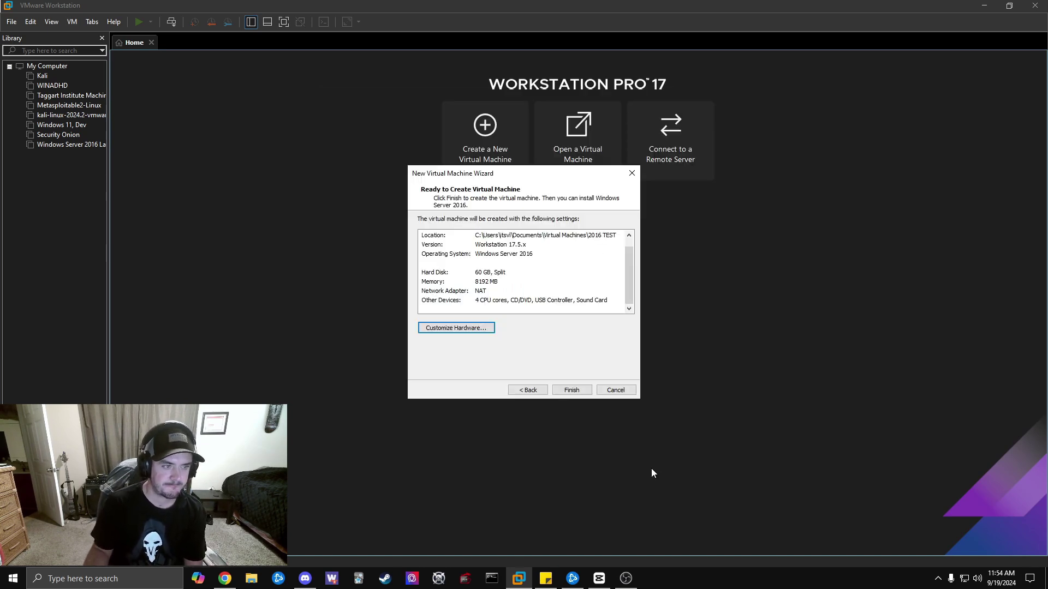
# Finish creating the '2016 TEST' VM and bring up its Virtual Machine Settings.
pyautogui.click(571, 391)
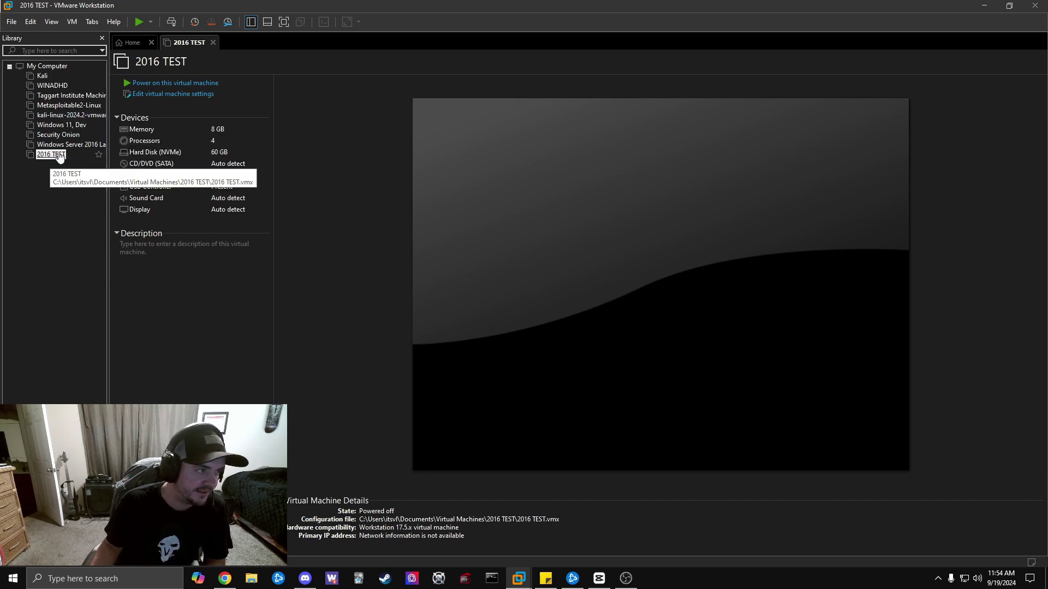
pyautogui.click(156, 95)
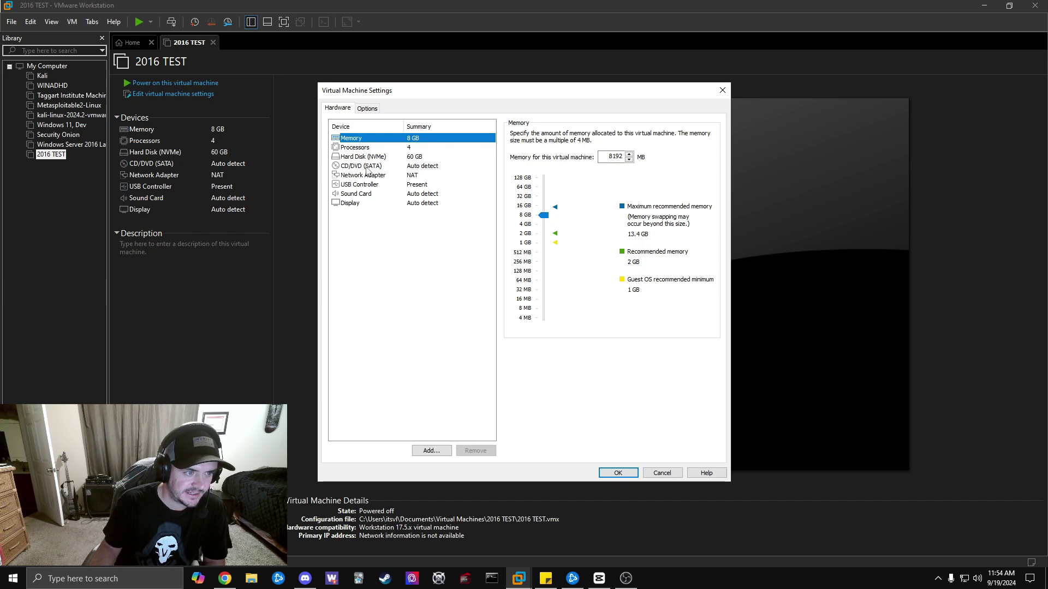
# Set the CD/DVD drive to the Windows_Server_2016_Datacenter_EVAL ISO from Downloads and save.
pyautogui.click(366, 169)
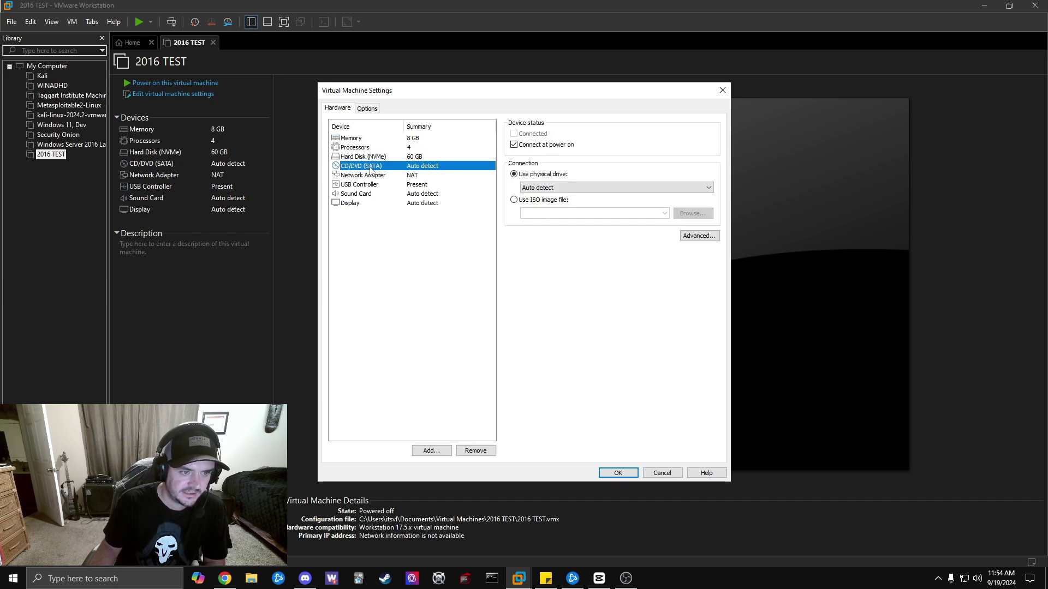
pyautogui.click(514, 200)
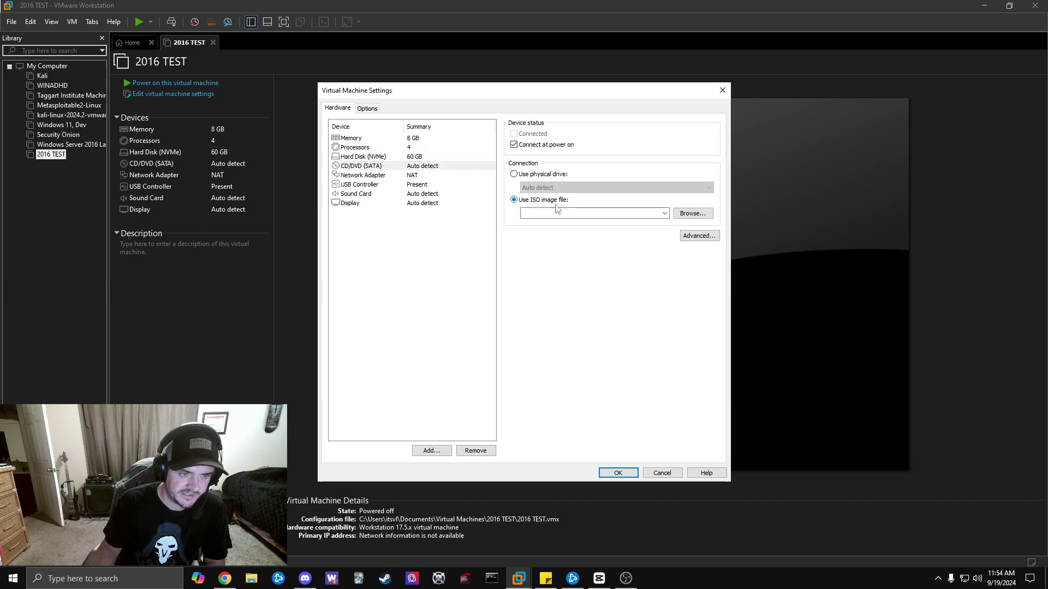
pyautogui.click(692, 214)
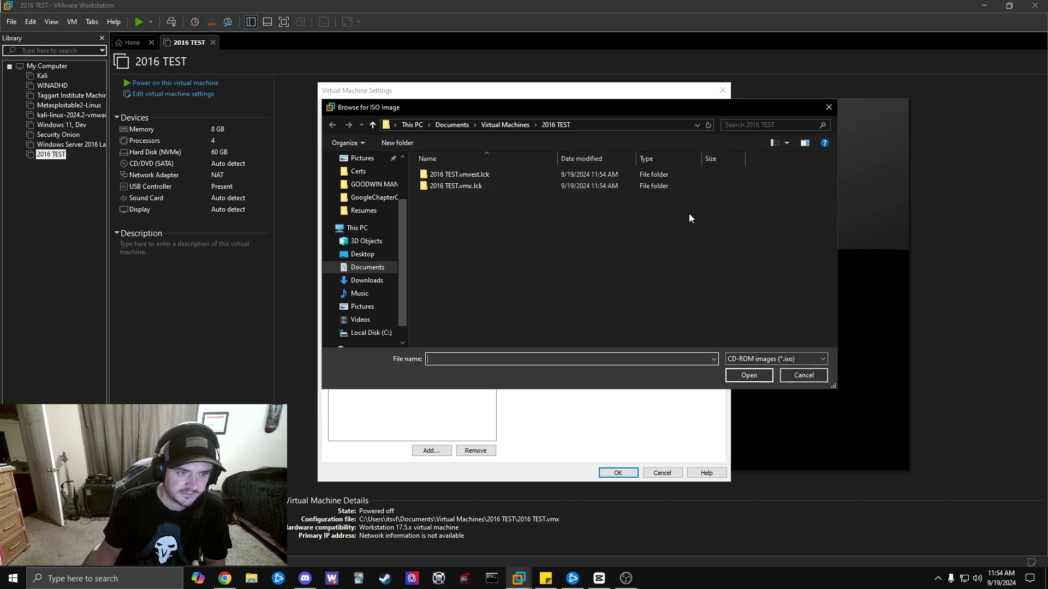
pyautogui.click(376, 196)
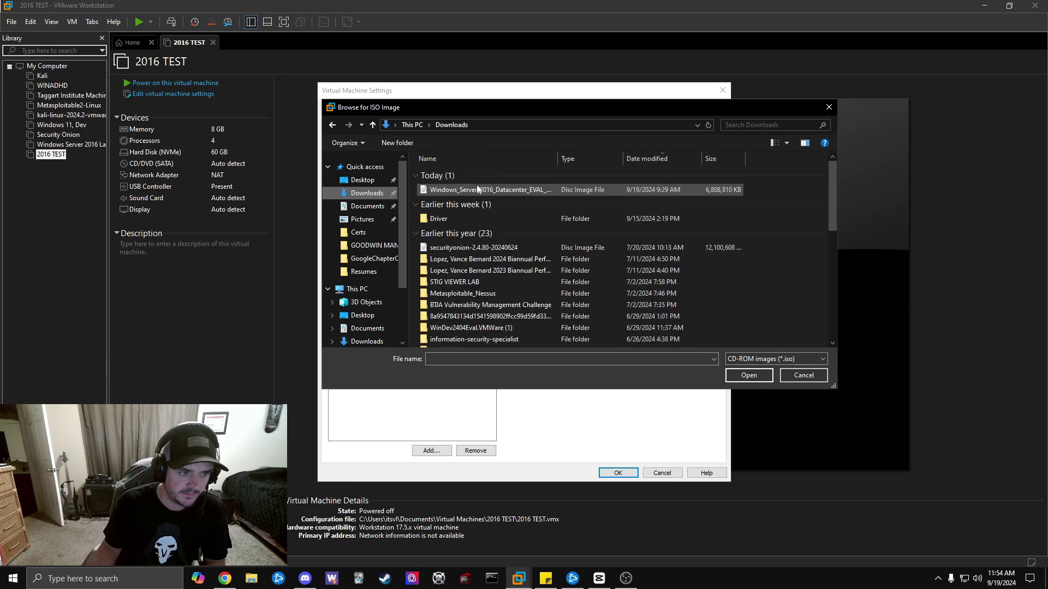
pyautogui.click(512, 191)
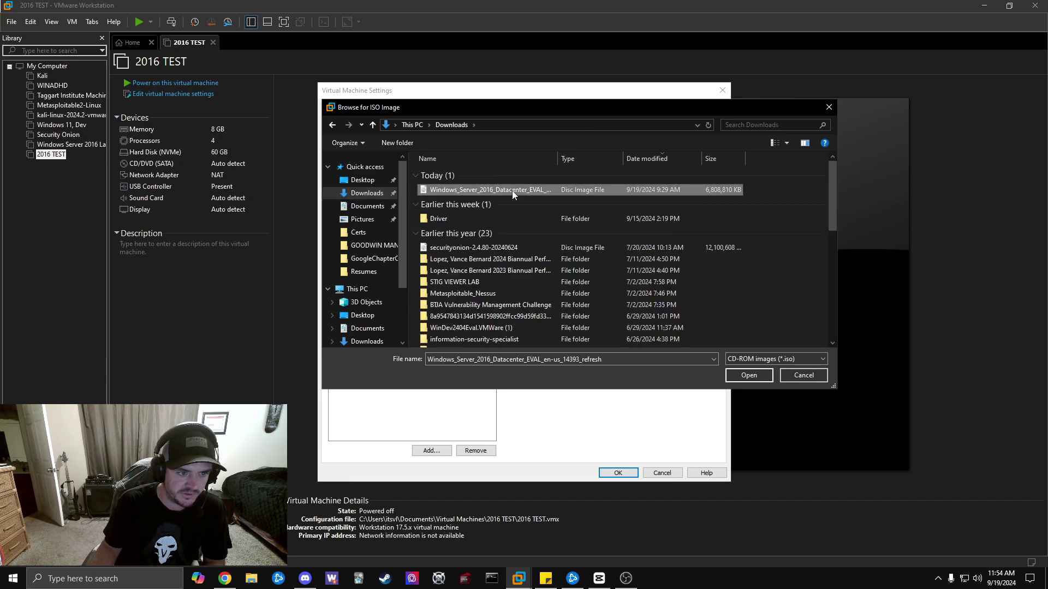
pyautogui.click(758, 377)
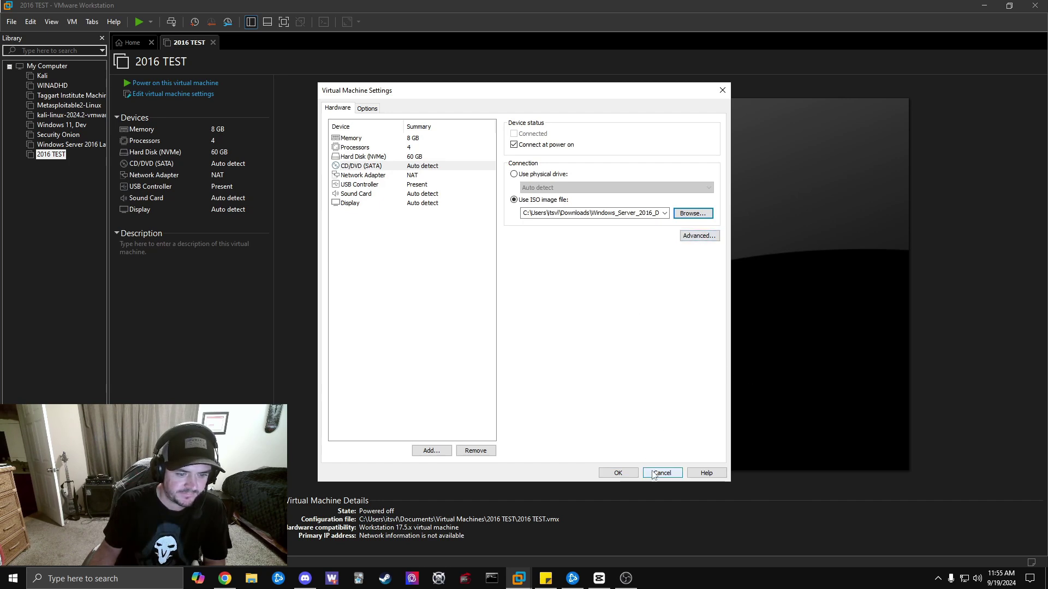
pyautogui.click(627, 473)
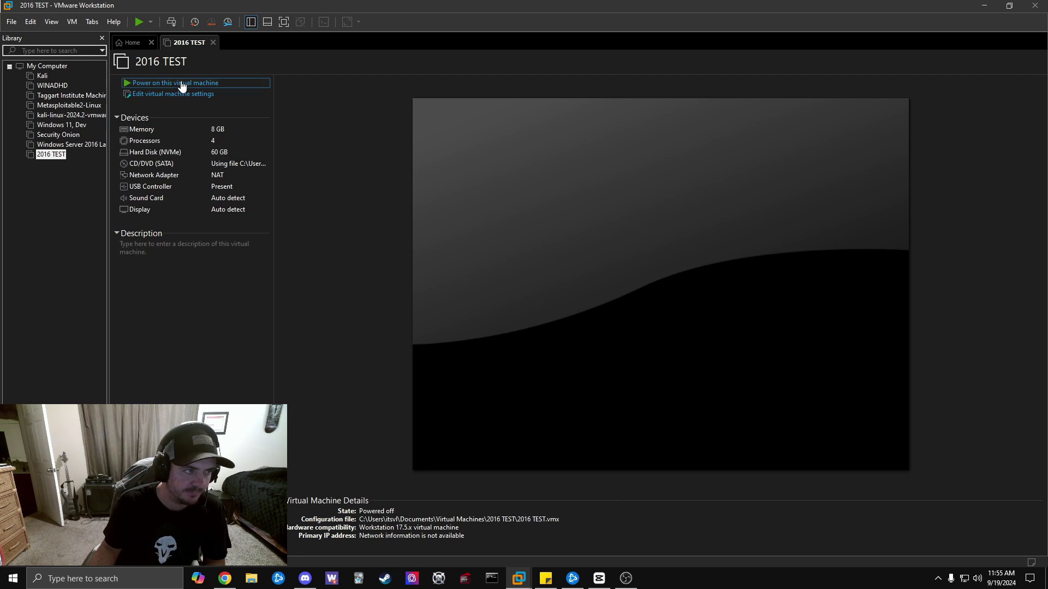
# Power on '2016 TEST', shut down the guest after the EFI Network timeout, then power on again.
pyautogui.click(183, 84)
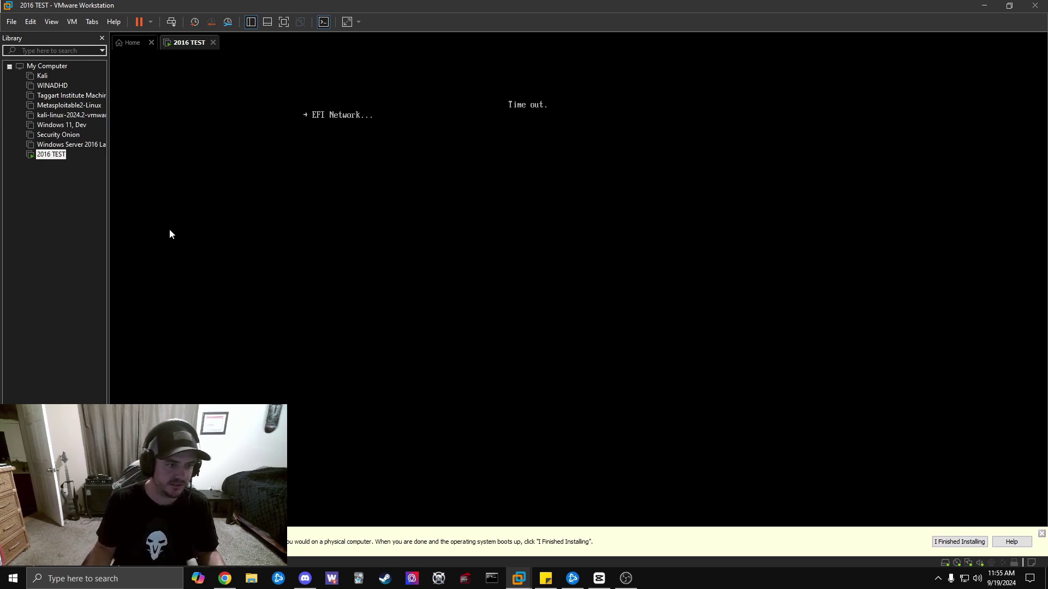
pyautogui.rightClick(188, 42)
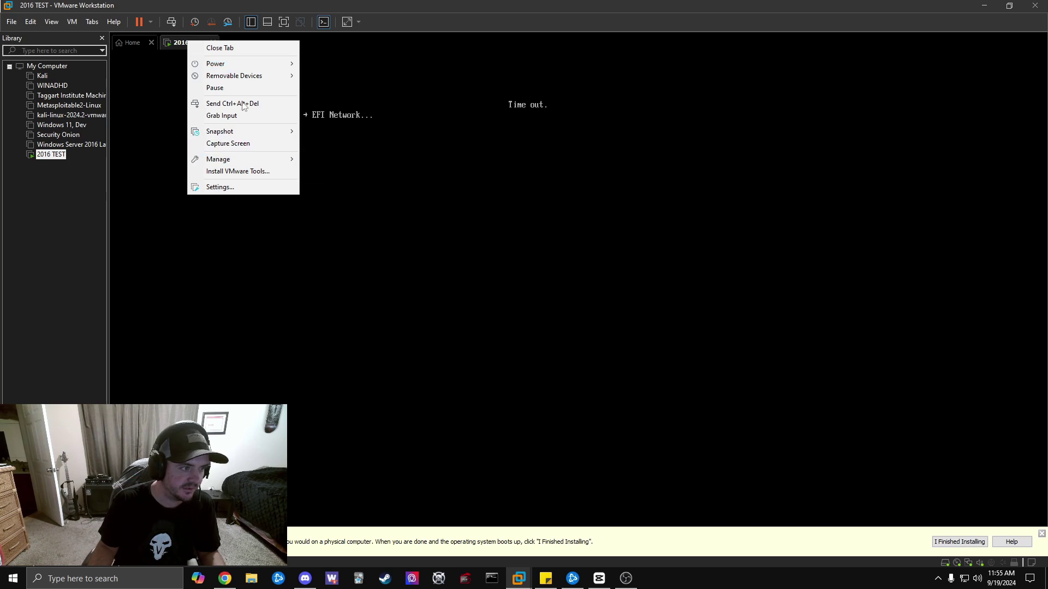
pyautogui.moveTo(266, 64)
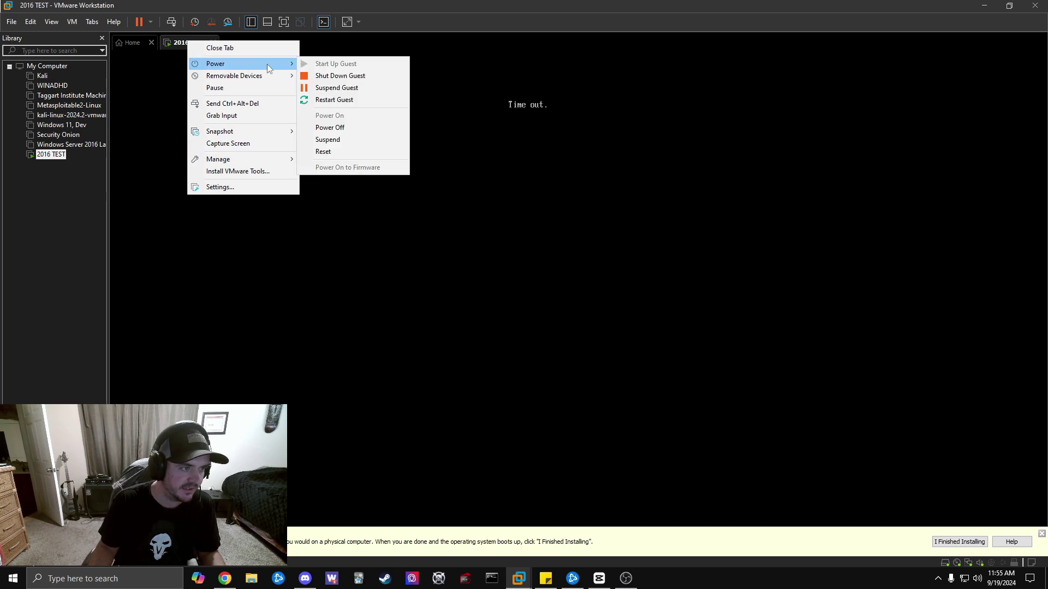
pyautogui.click(334, 79)
pyautogui.click(532, 308)
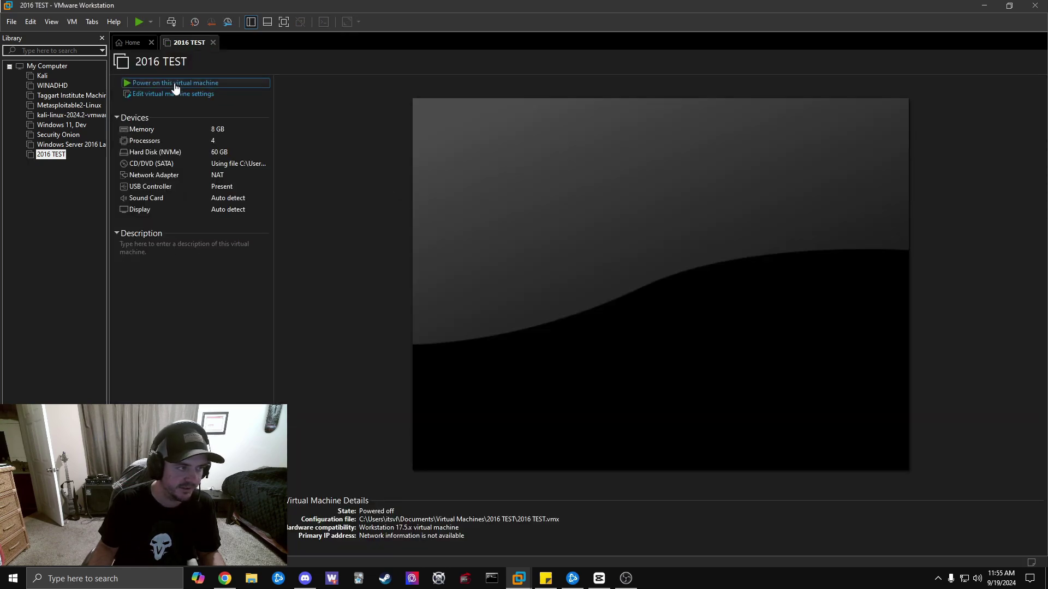
pyautogui.click(175, 83)
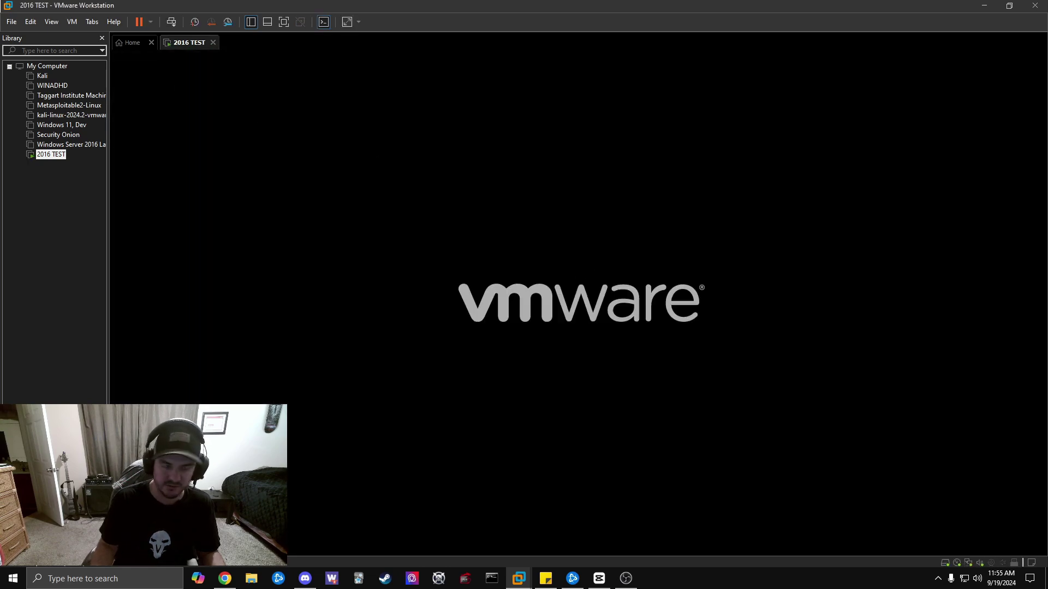
# Boot from the install disc and begin setup with Standard Evaluation (Desktop Experience) and default language settings.
pyautogui.press('Return')
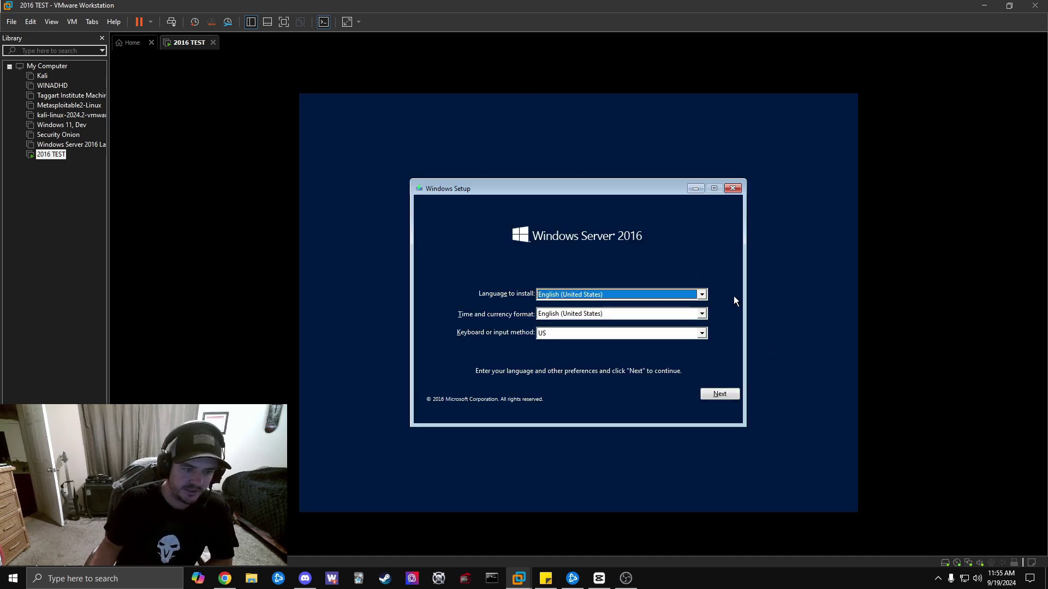
pyautogui.click(730, 394)
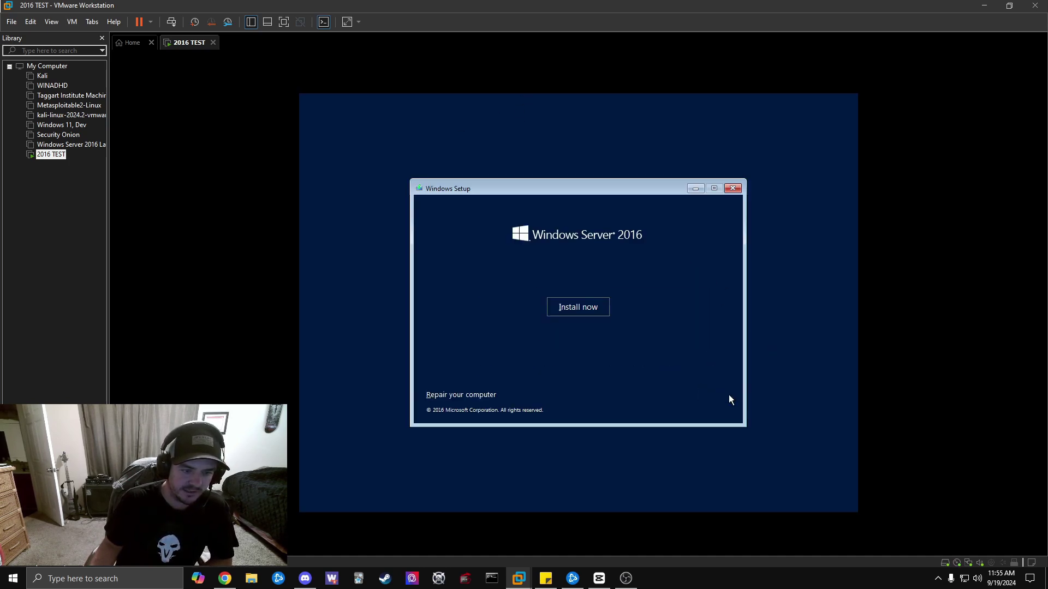
pyautogui.click(586, 314)
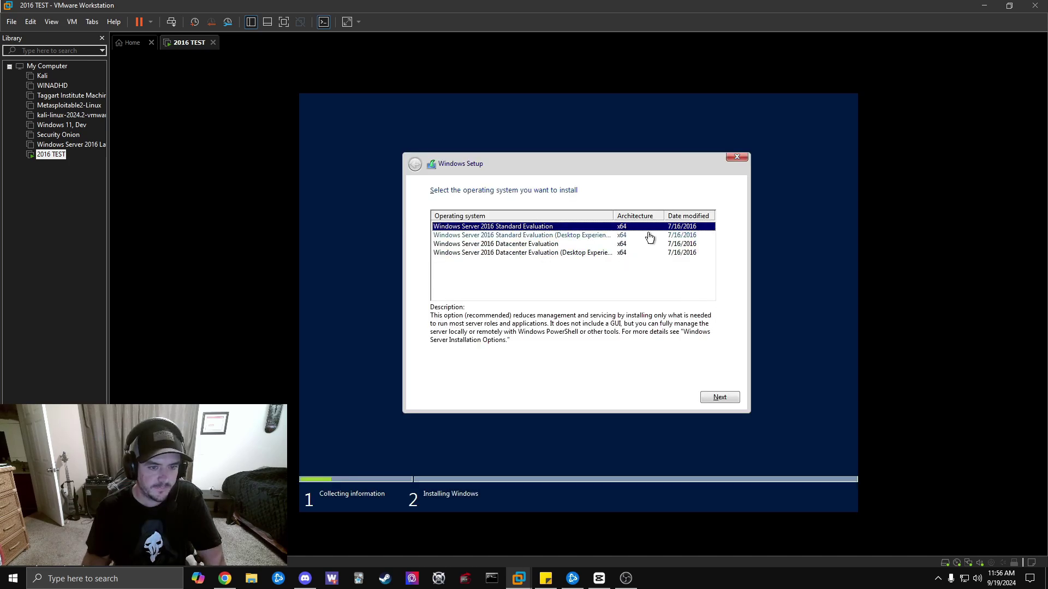
pyautogui.click(577, 240)
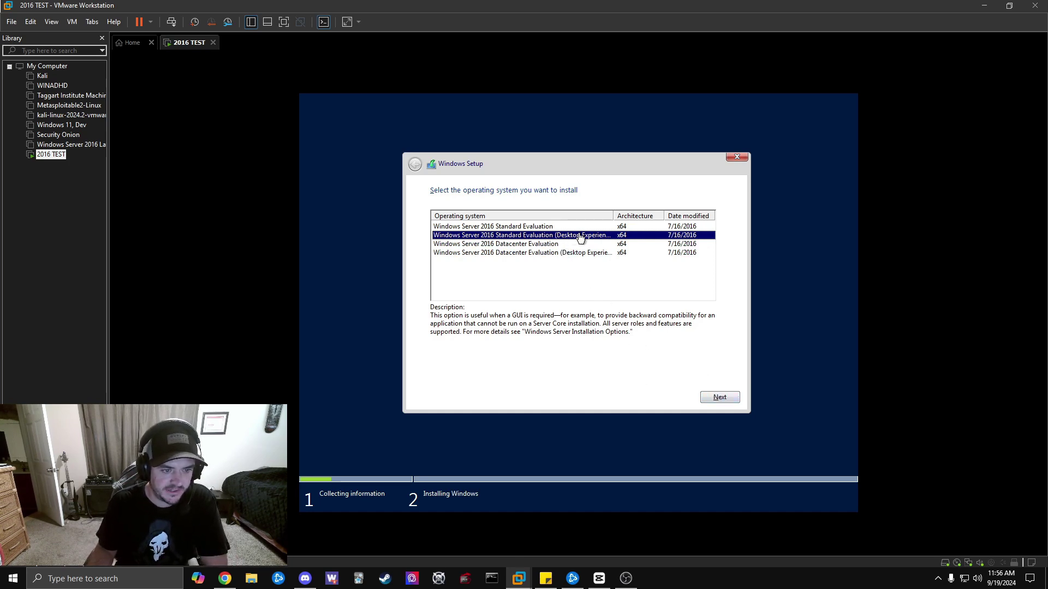
pyautogui.click(711, 397)
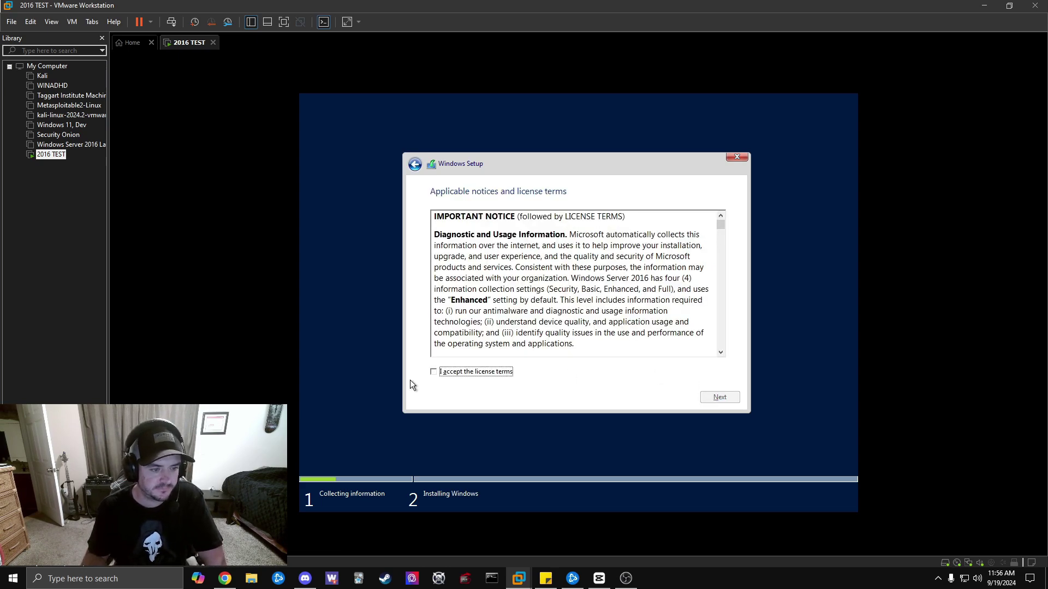
# Accept the license terms and run a Custom install onto the 60 GB Drive 0 unallocated space.
pyautogui.click(433, 372)
pyautogui.click(727, 397)
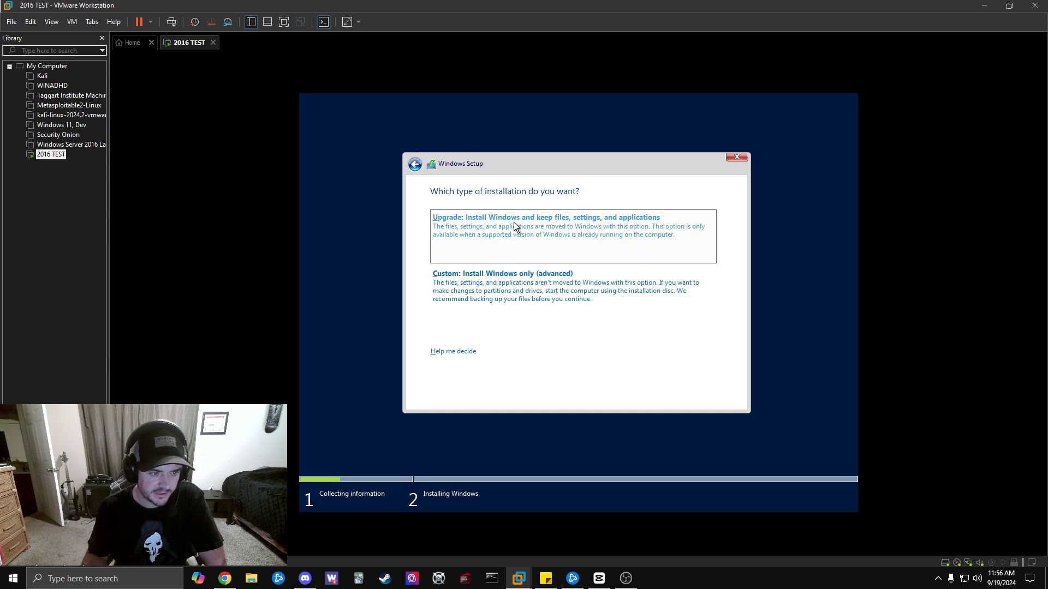
pyautogui.click(541, 292)
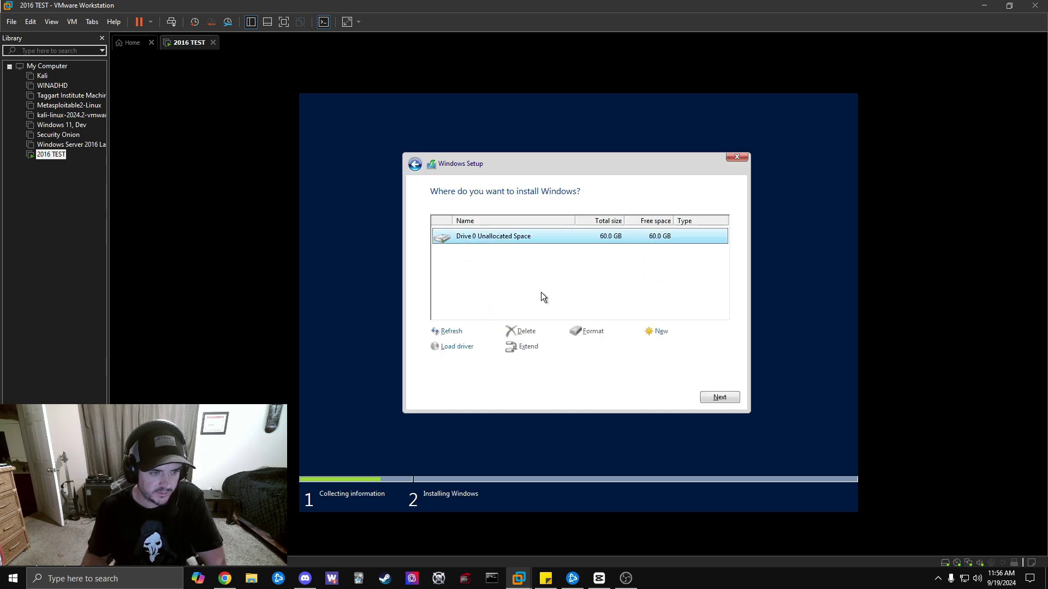
pyautogui.click(729, 397)
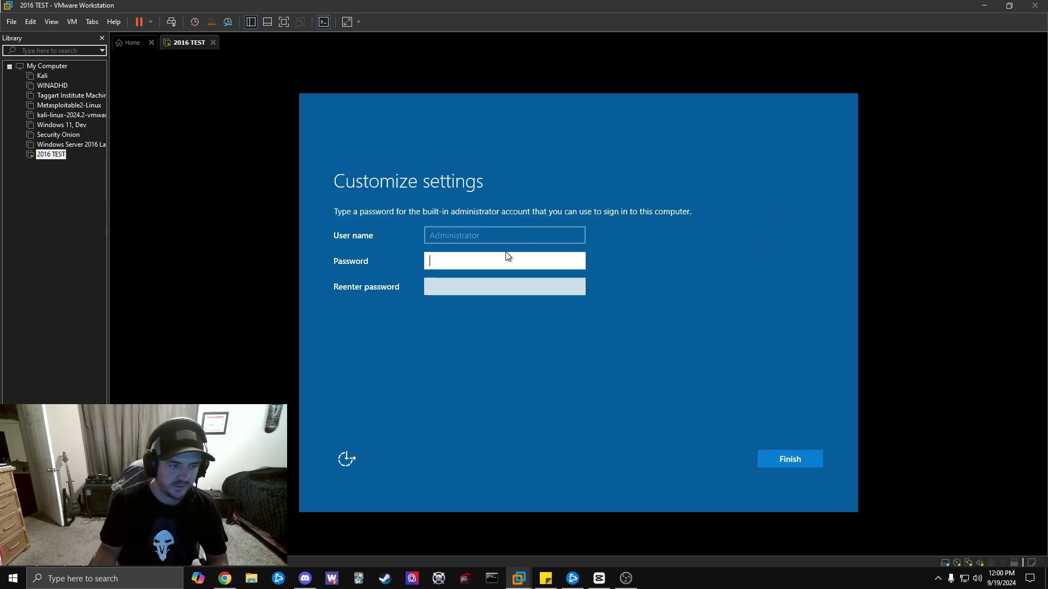
# Enter and confirm the Administrator account password, correcting the confirmation, and finish setup.
pyautogui.write('P')
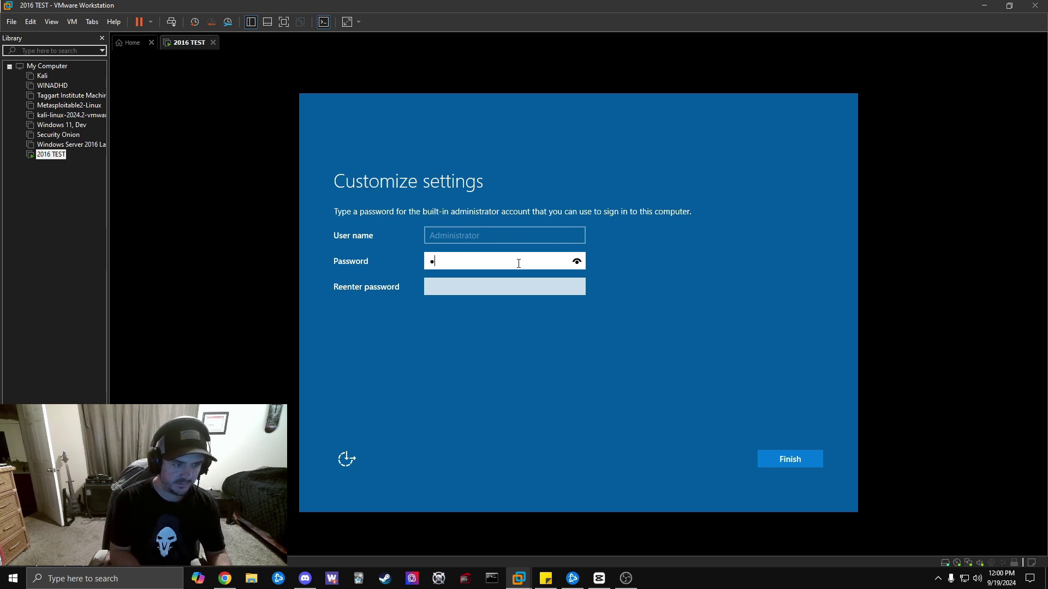
pyautogui.press('Tab')
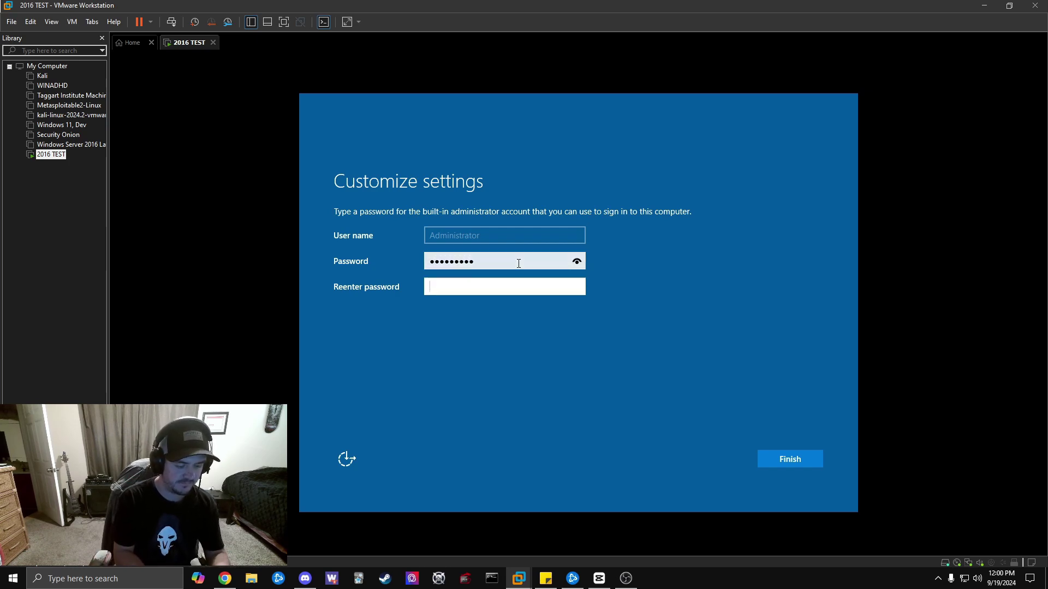
pyautogui.write('••••')
pyautogui.press('BackSpace')
pyautogui.press('BackSpace')
pyautogui.press('BackSpace')
pyautogui.press('BackSpace')
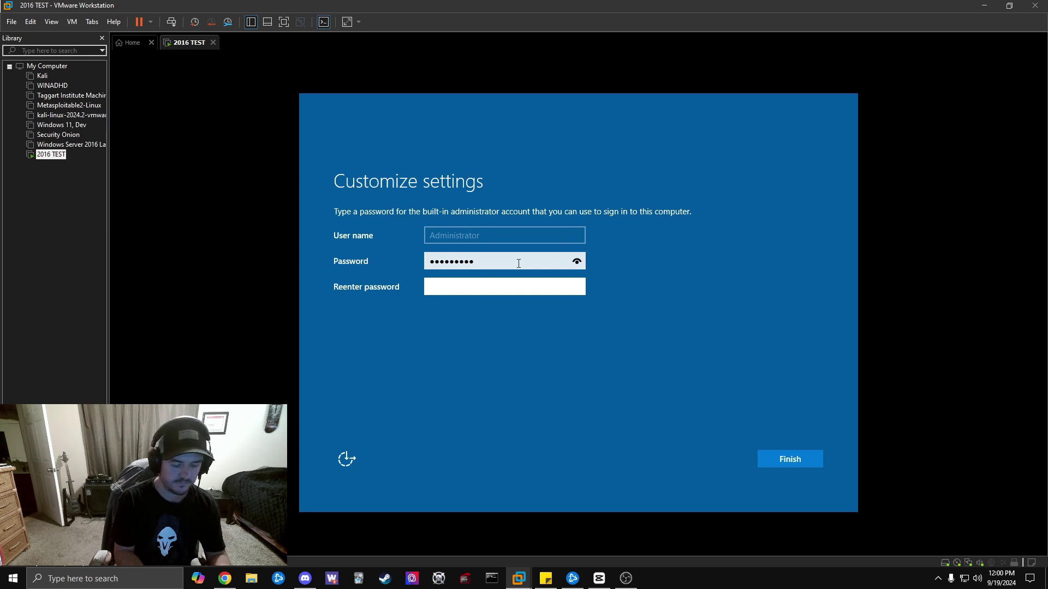
pyautogui.write('•••••••')
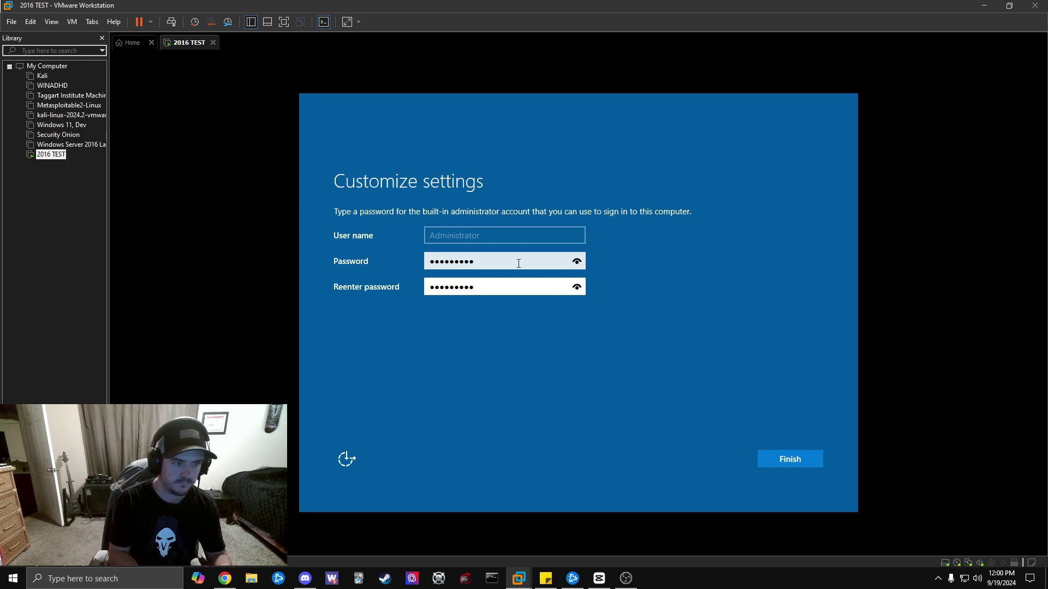
pyautogui.press('Return')
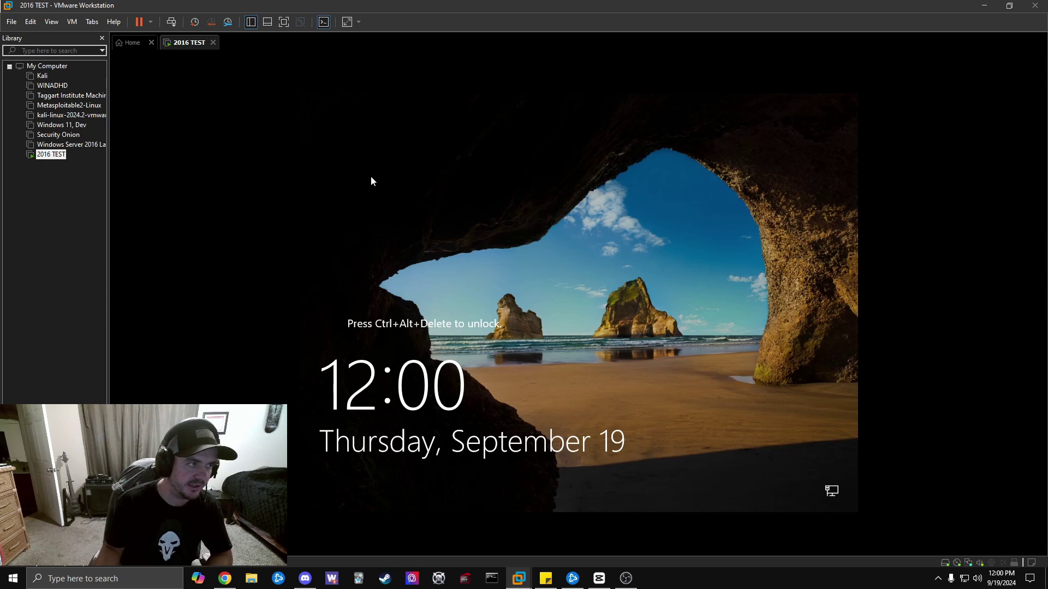
# Send Ctrl+Alt+Del to the VM and sign in with the Administrator password.
pyautogui.click(173, 24)
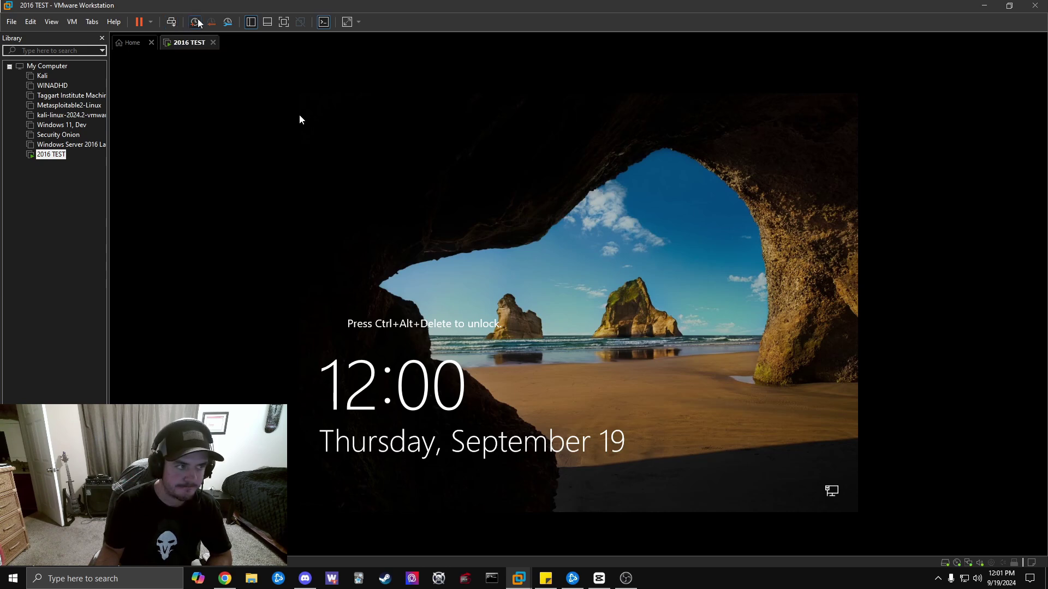
pyautogui.click(173, 22)
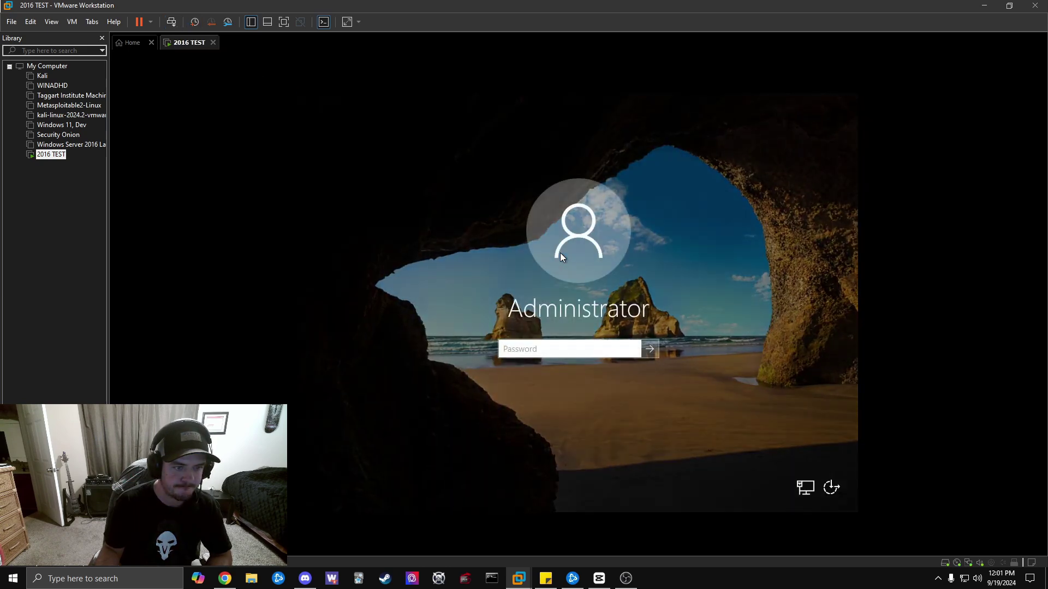
pyautogui.write('P')
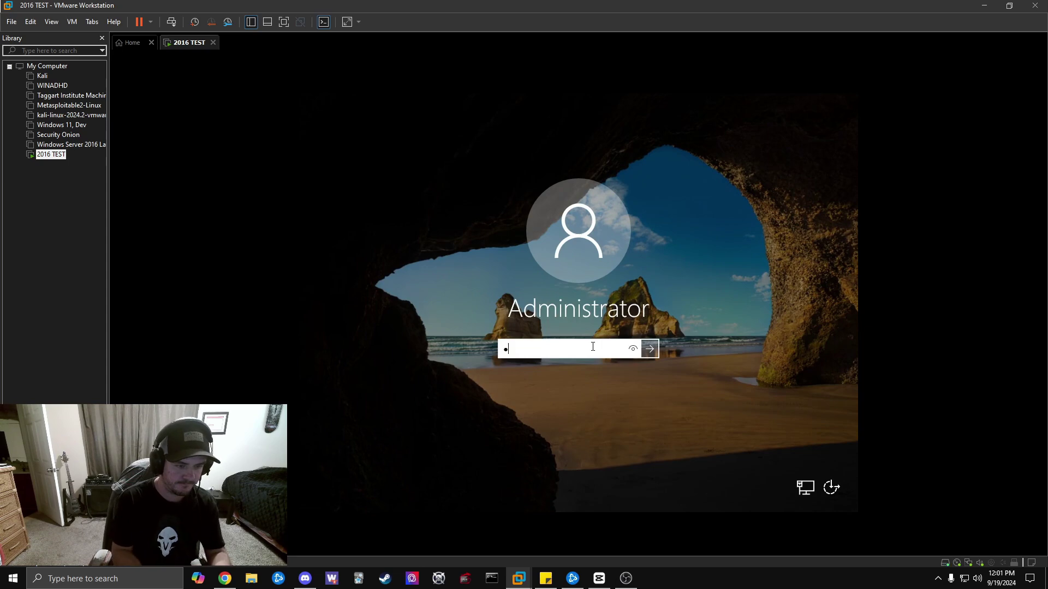
pyautogui.write('@ssw0rd')
pyautogui.press('Return')
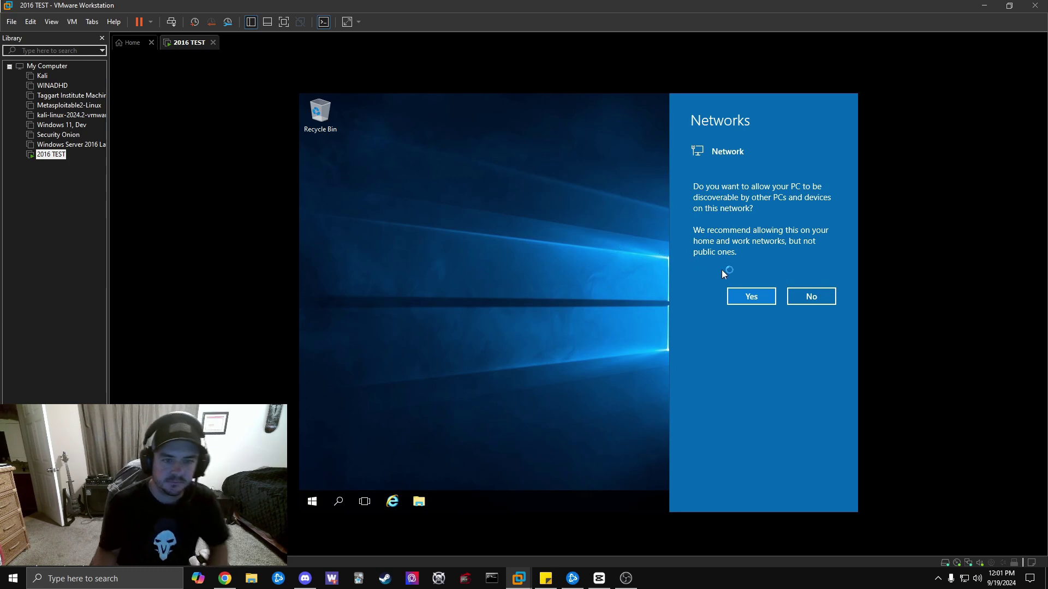
# Answer Yes to network discoverability, then scroll through the Server Manager Dashboard once it opens.
pyautogui.click(751, 296)
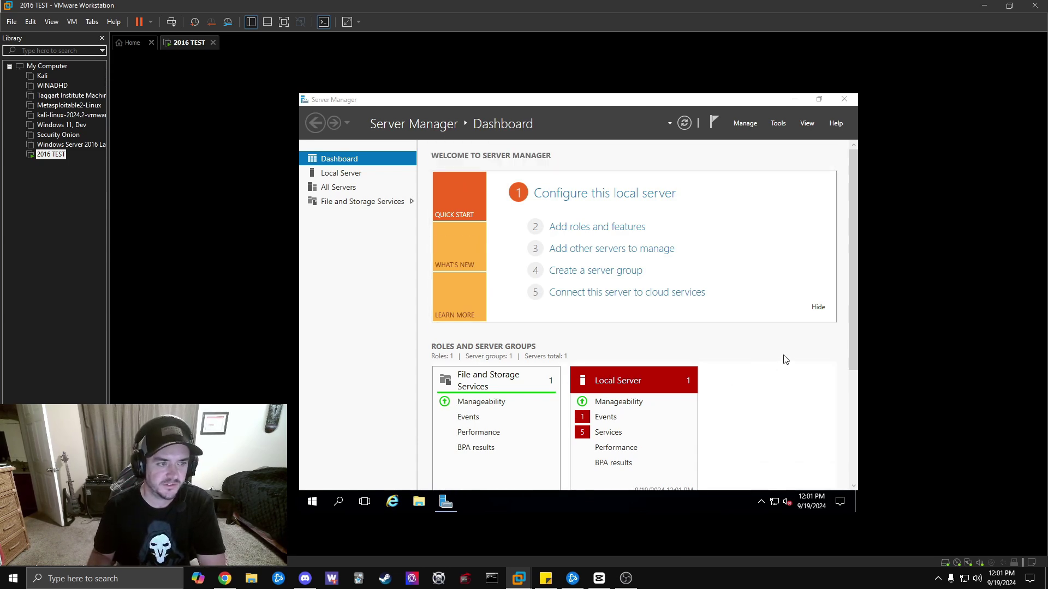
pyautogui.scroll(-2, 764, 352)
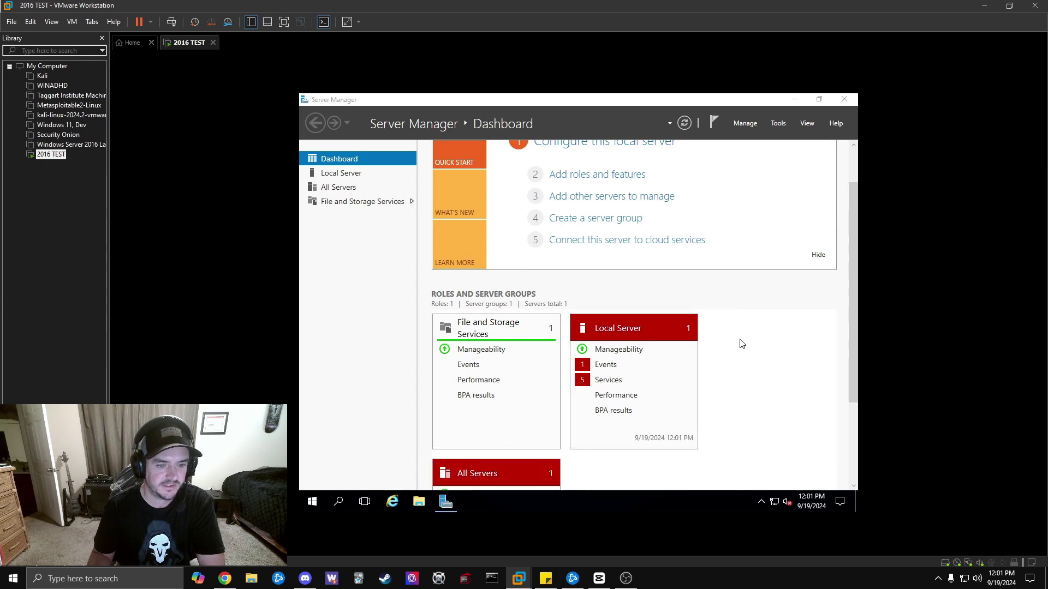
pyautogui.scroll(2, 773, 352)
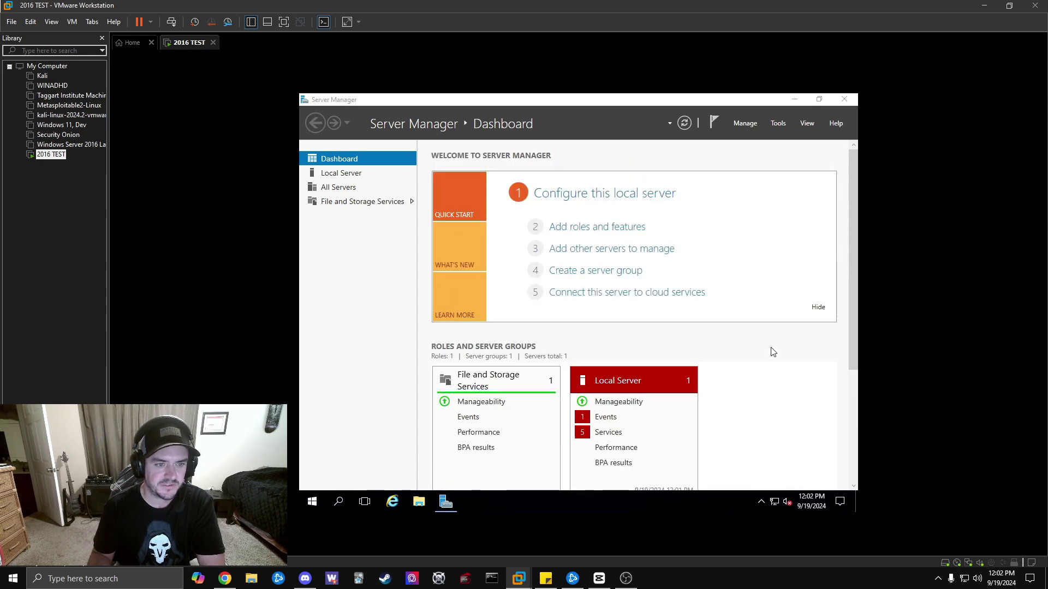